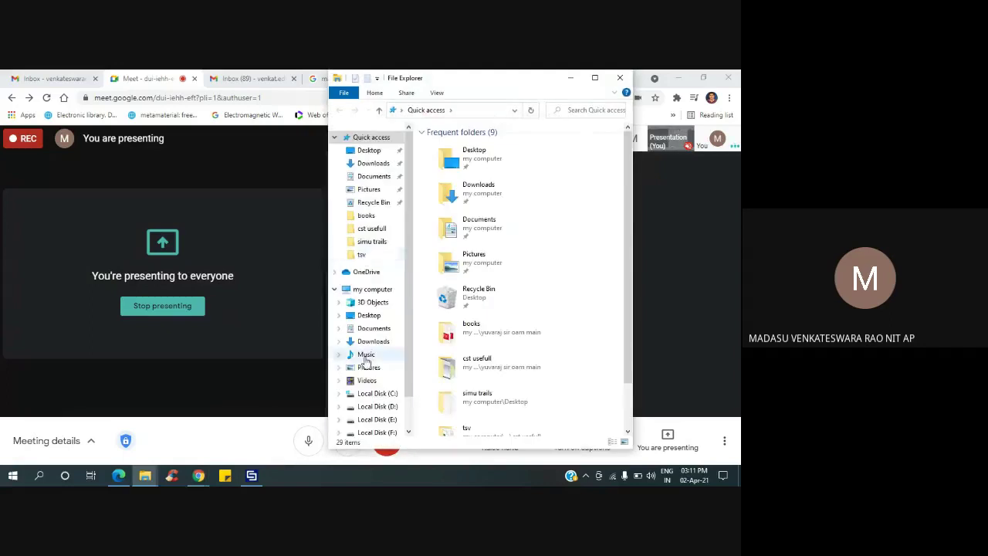
Step: View the computer's folders and drives in a maximized File Explorer window
{"action": "left_click", "coordinate": [377, 394]}
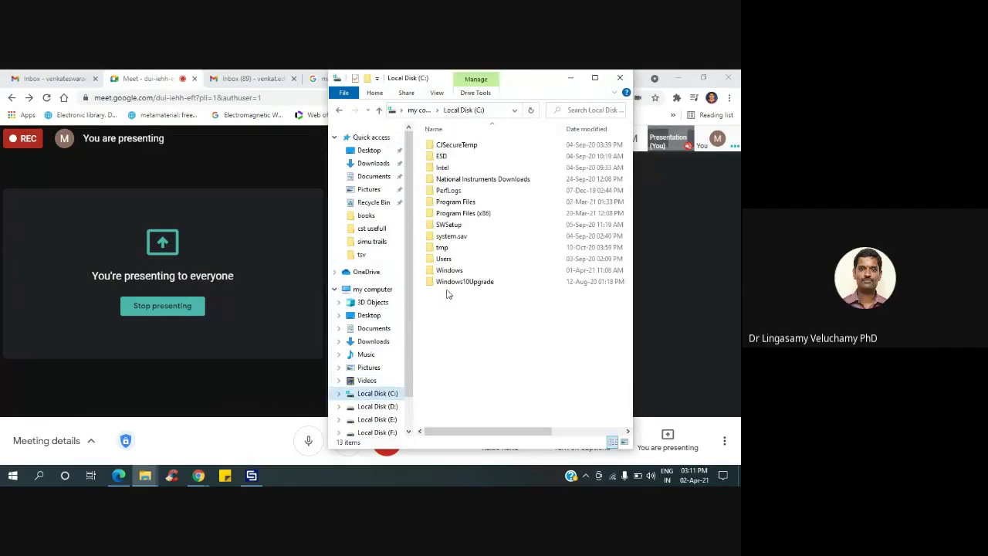
{"action": "left_click", "coordinate": [372, 288]}
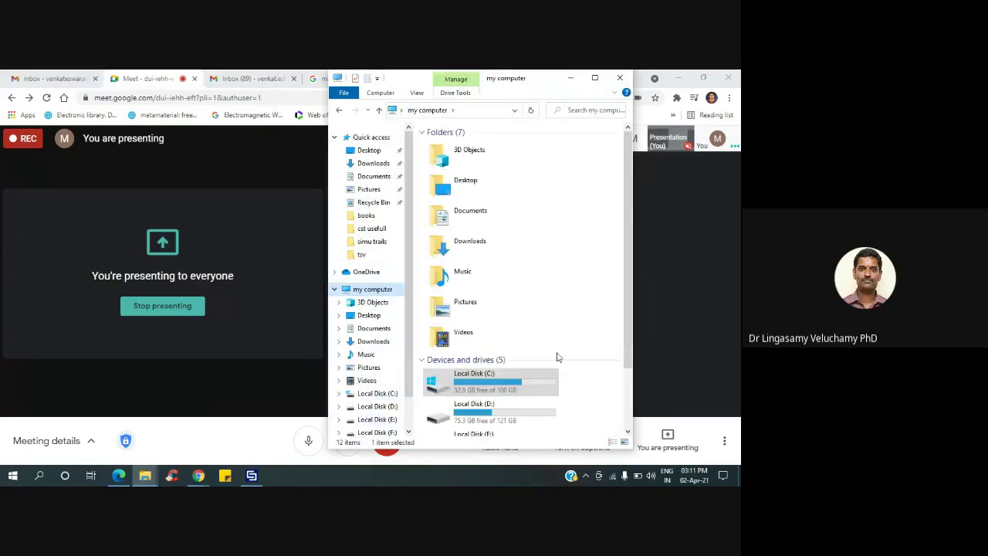
{"action": "left_click", "coordinate": [596, 81]}
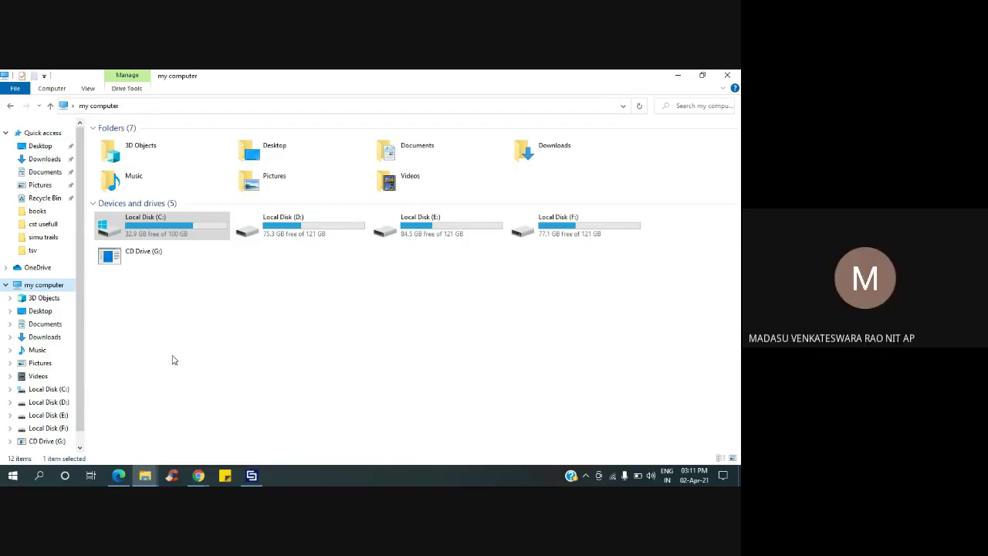
Step: Minimize the file window and switch to the untitled unit-cell project in CST Studio Suite
{"action": "left_click", "coordinate": [677, 75]}
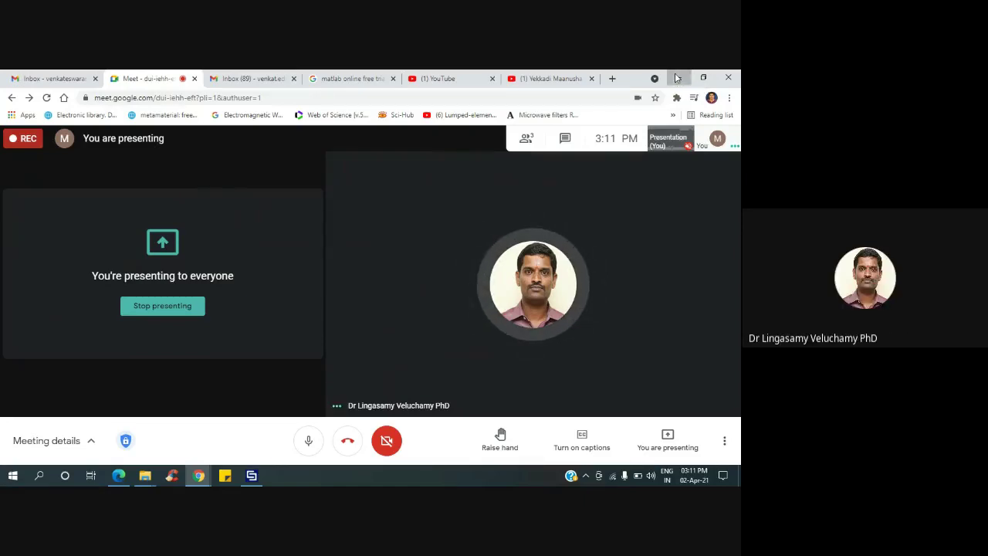
{"action": "left_click", "coordinate": [676, 78]}
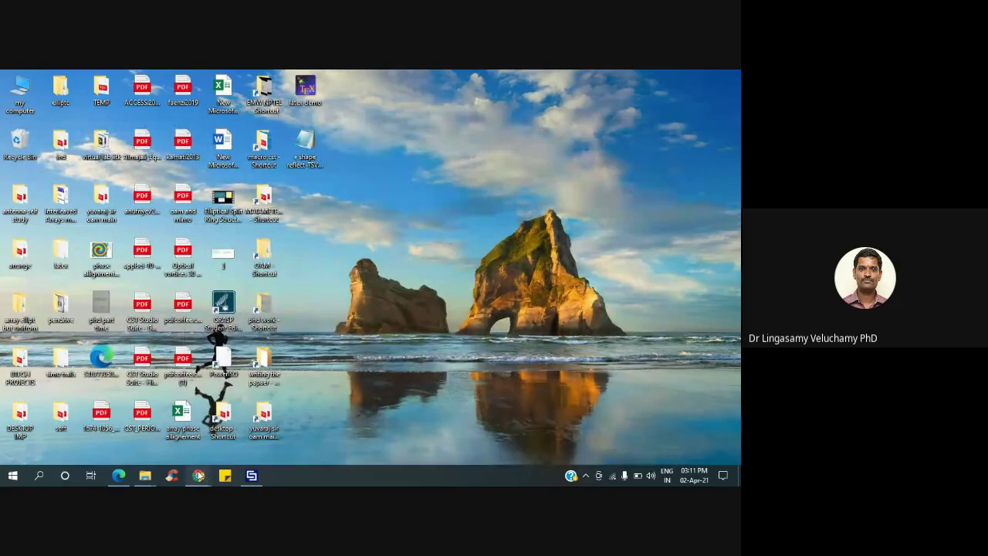
{"action": "mouse_move", "coordinate": [198, 476]}
{"action": "left_click", "coordinate": [137, 426]}
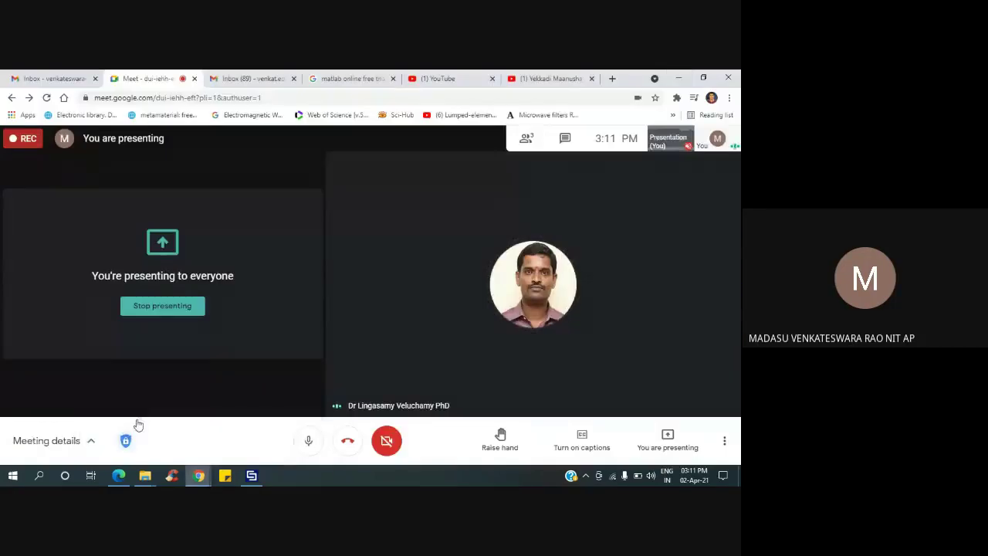
{"action": "mouse_move", "coordinate": [211, 482]}
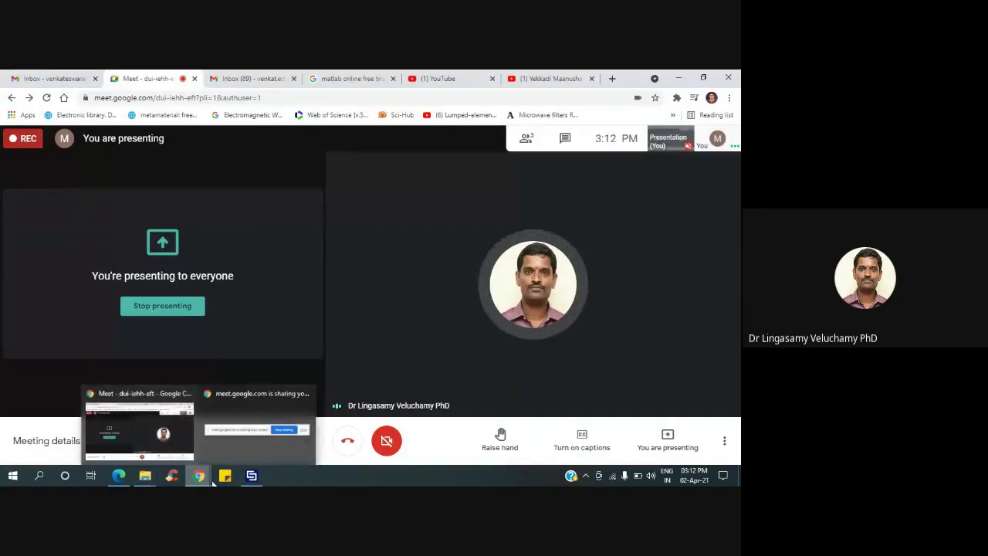
{"action": "left_click", "coordinate": [251, 476]}
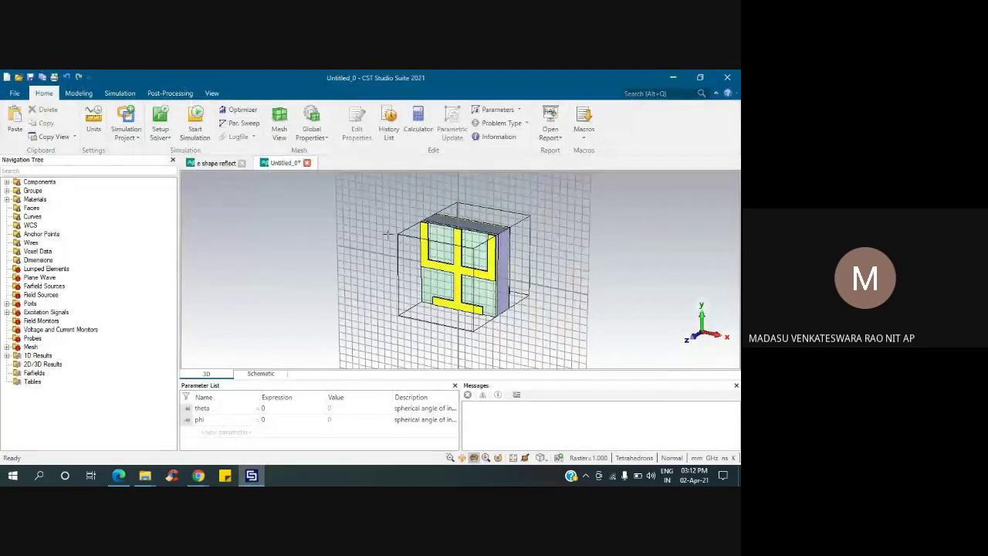
Step: Examine the locations of the Zmax and Zmin ports around the unit cell and inspect the model from a rotated angle
{"action": "left_click", "coordinate": [7, 304]}
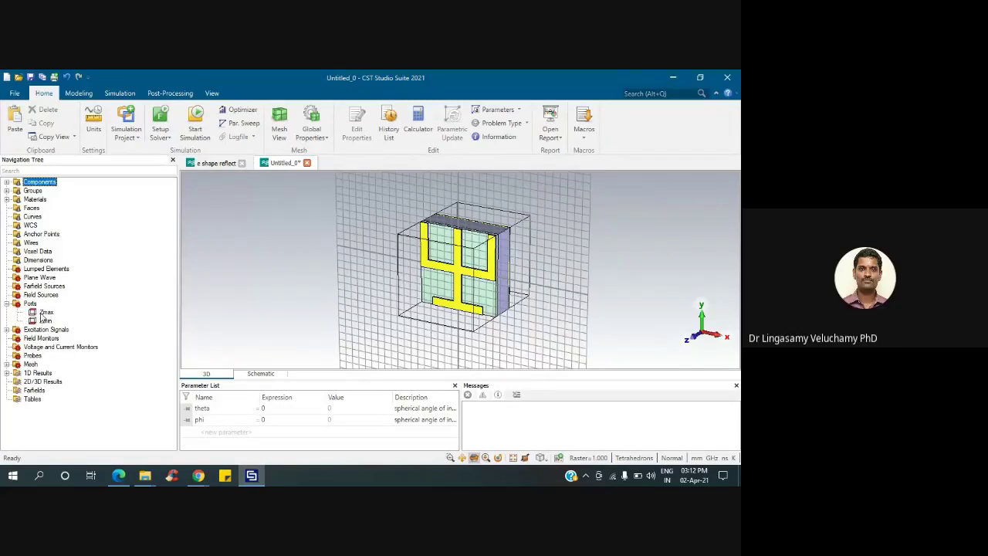
{"action": "left_click", "coordinate": [44, 320]}
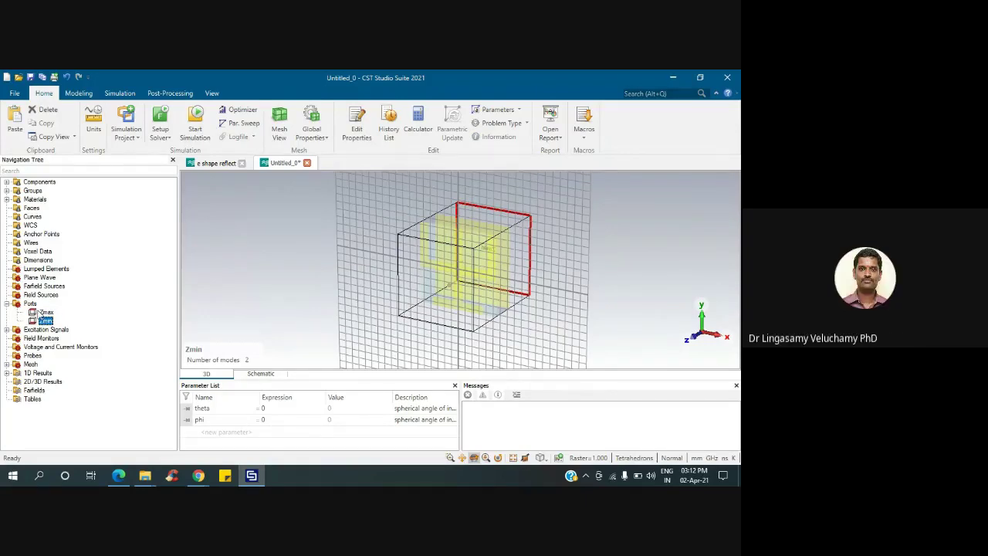
{"action": "left_click", "coordinate": [42, 312]}
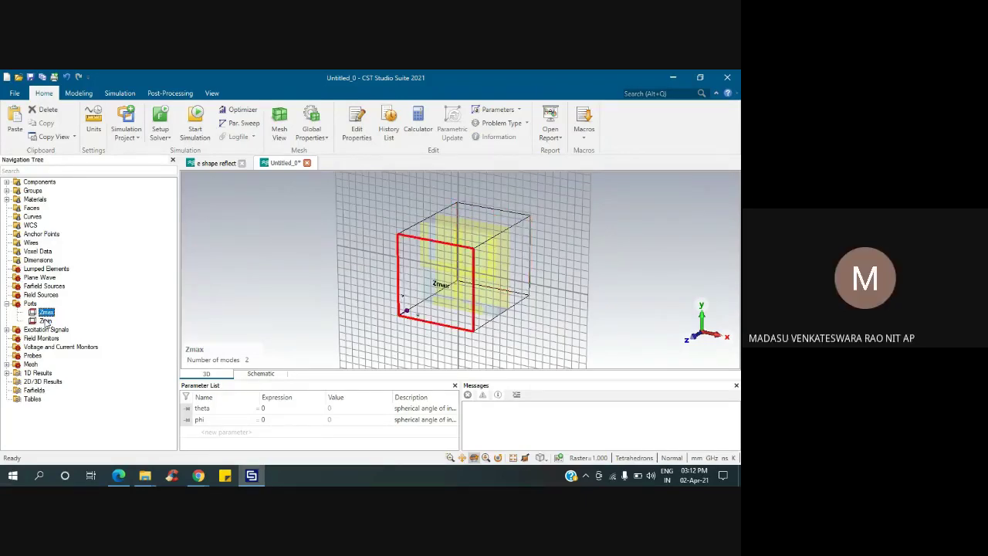
{"action": "left_click", "coordinate": [44, 320]}
{"action": "left_click", "coordinate": [43, 312]}
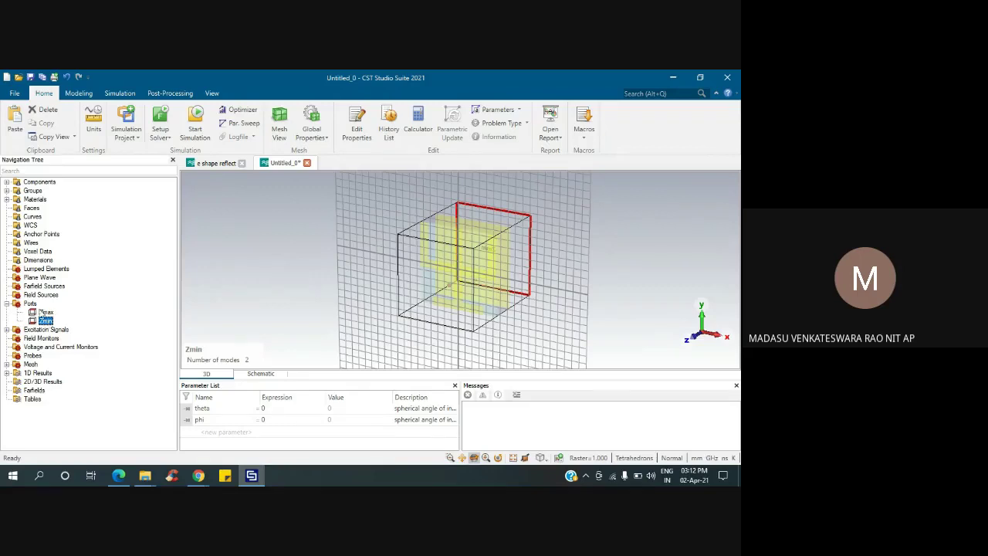
{"action": "left_click", "coordinate": [45, 322]}
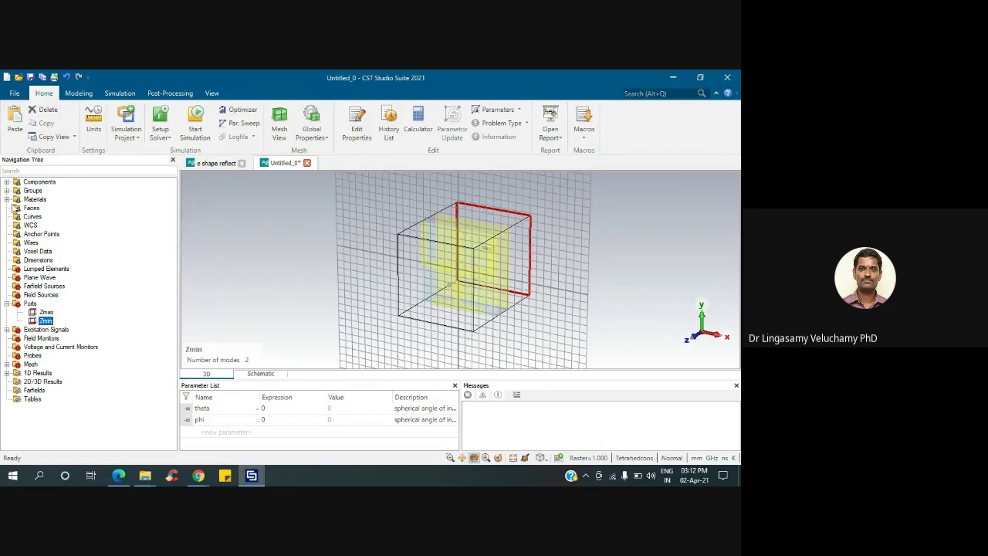
{"action": "left_click", "coordinate": [45, 182]}
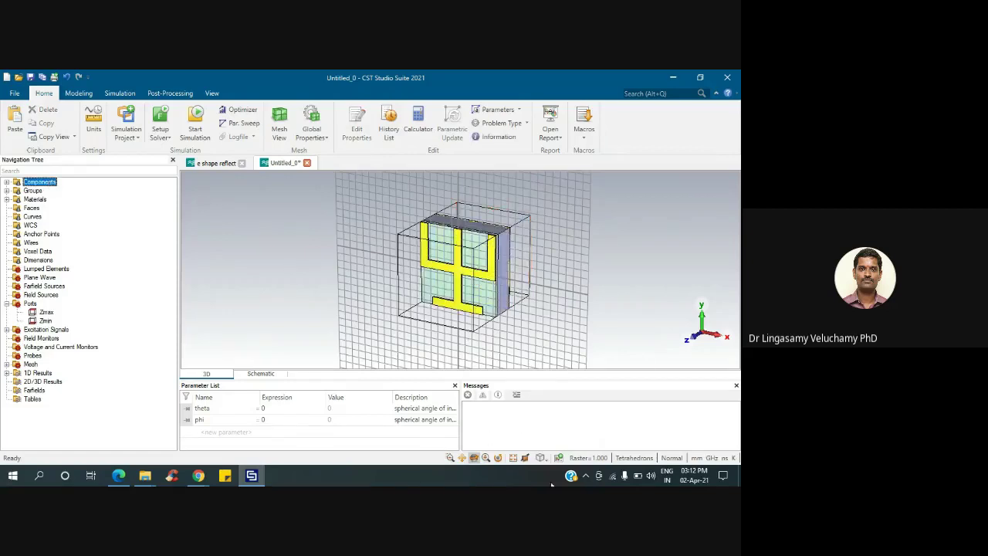
{"action": "left_click", "coordinate": [513, 458]}
{"action": "left_click_drag", "start_coordinate": [511, 298], "coordinate": [470, 268]}
{"action": "right_click", "coordinate": [470, 269]}
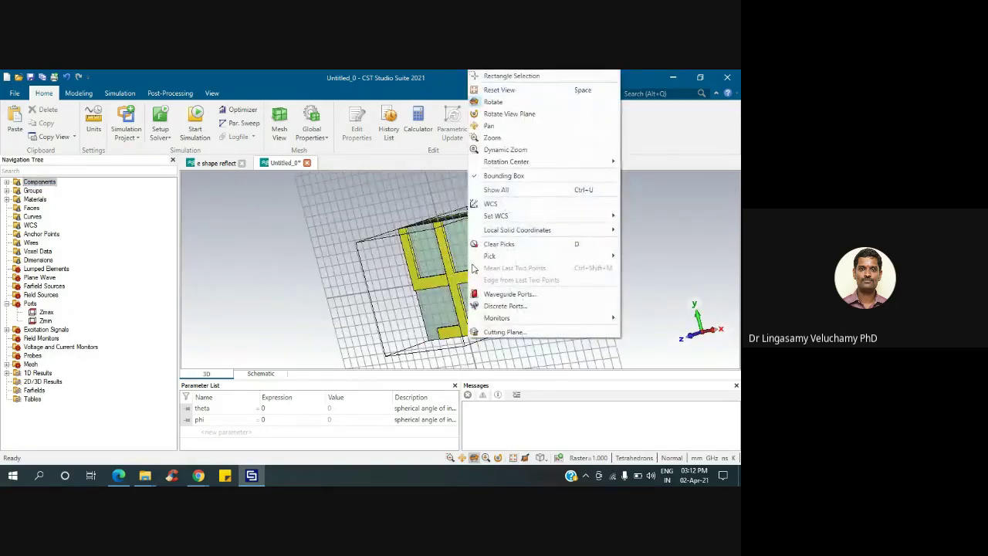
Step: Edit the Zmax Floquet port's properties and set its distance to reference plane to 5.355
{"action": "left_click", "coordinate": [46, 312]}
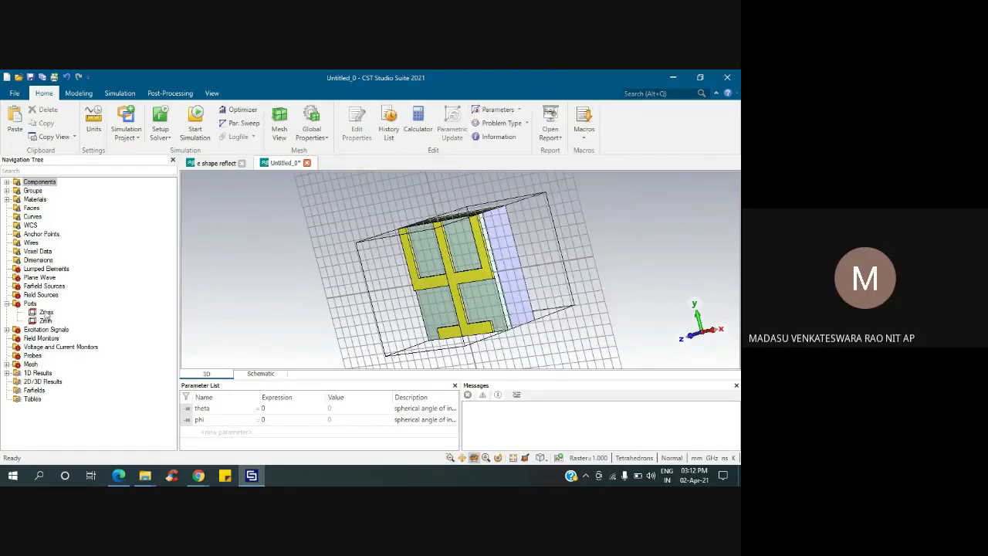
{"action": "left_click", "coordinate": [46, 313]}
{"action": "right_click", "coordinate": [47, 313]}
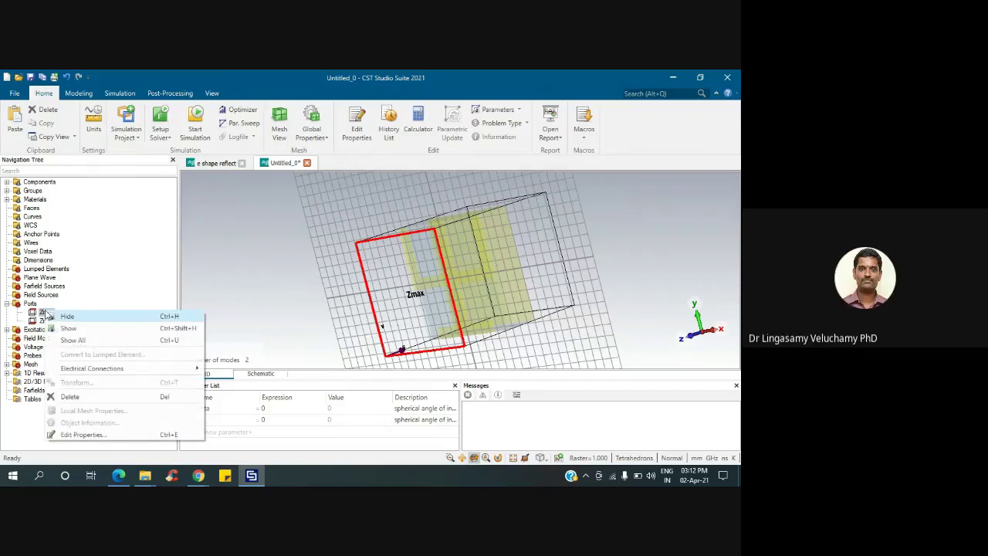
{"action": "left_click", "coordinate": [81, 434]}
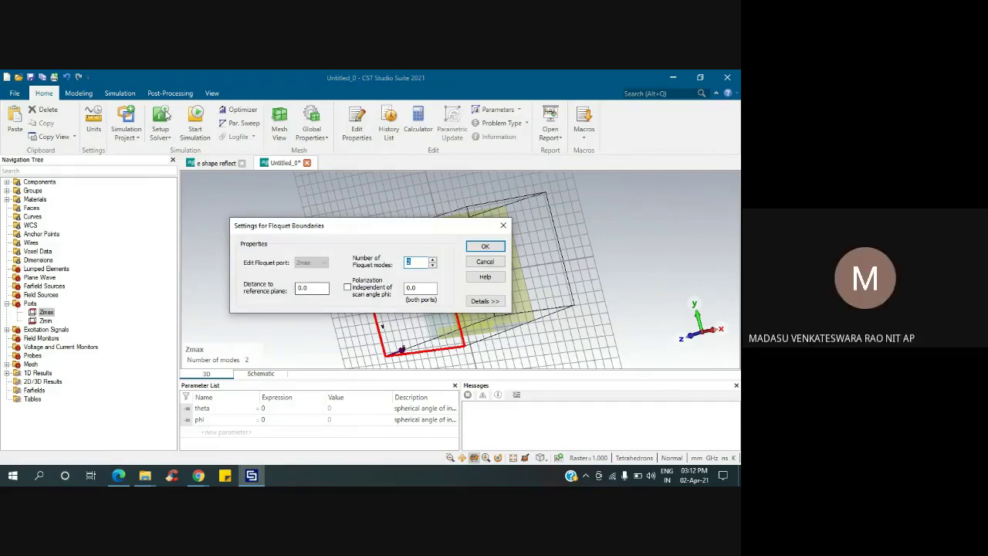
{"action": "double_click", "coordinate": [313, 288]}
{"action": "type", "text": "5.3"}
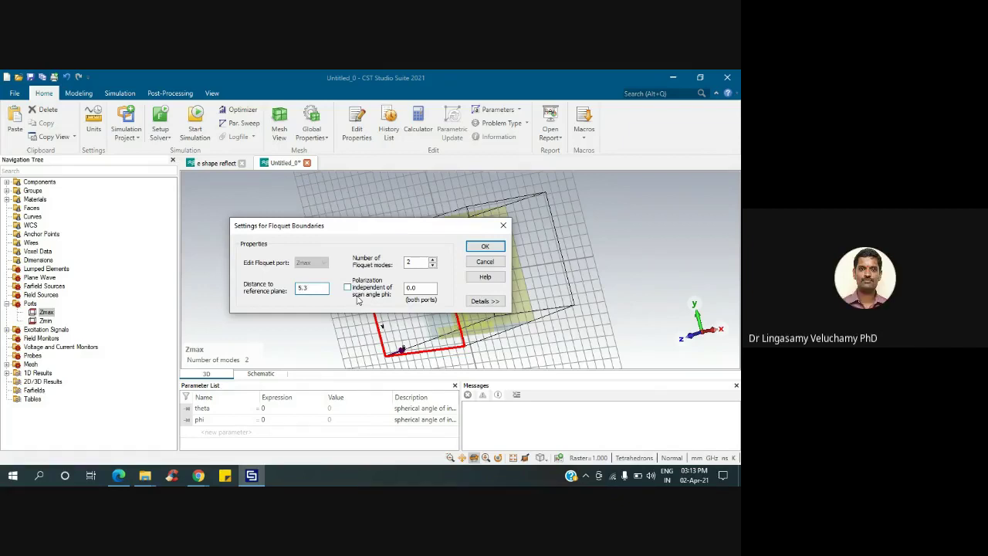
{"action": "type", "text": "55"}
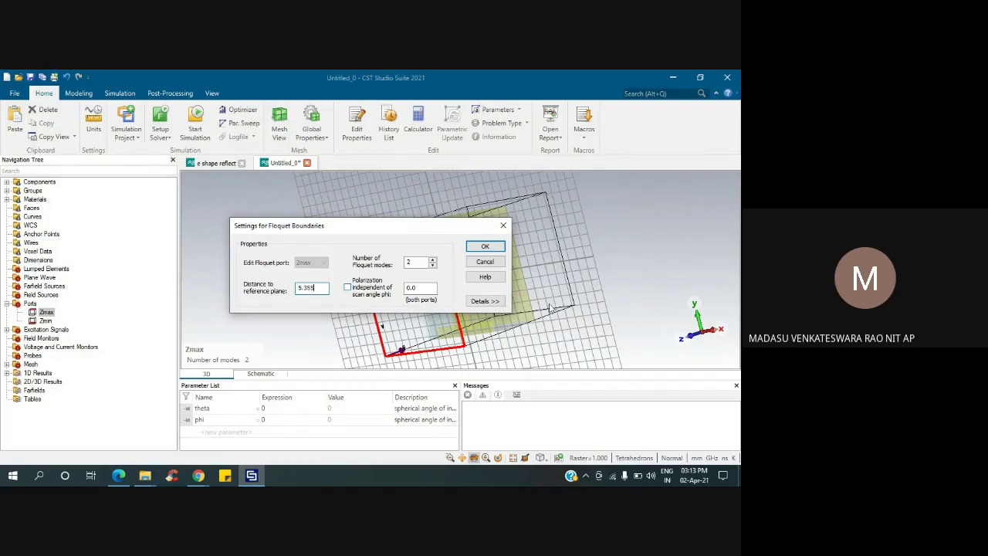
Step: Set the sort evaluation frequency to 14 in the detailed Floquet mode settings of the Zmax port and apply the settings
{"action": "left_click", "coordinate": [485, 301]}
{"action": "scroll", "coordinate": [383, 386], "scroll_direction": "down", "scroll_amount": 1}
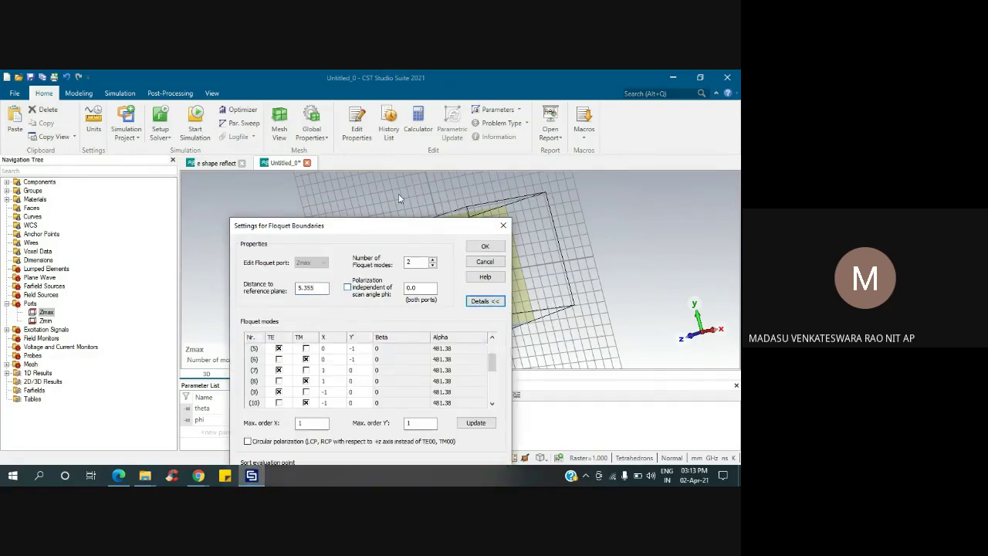
{"action": "left_click_drag", "start_coordinate": [410, 230], "coordinate": [400, 149]}
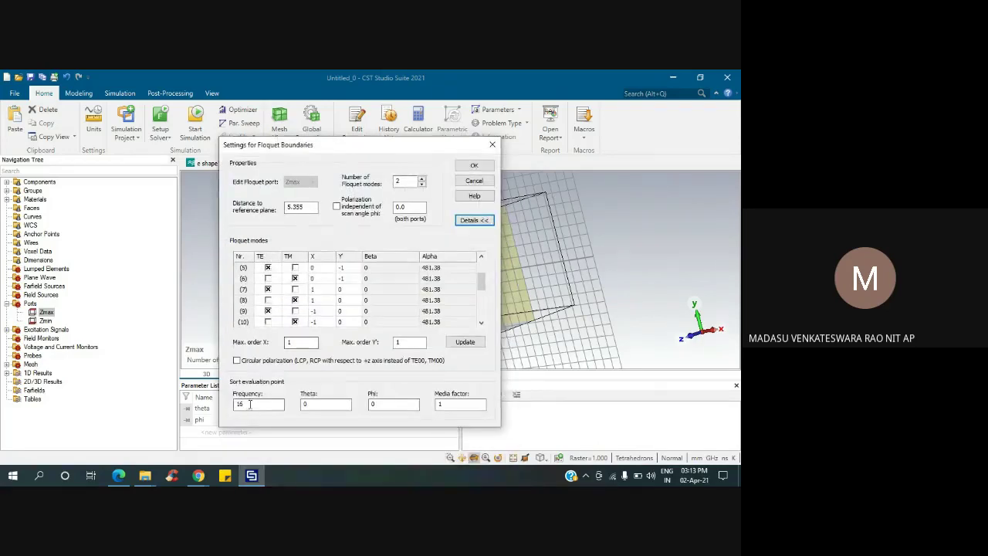
{"action": "left_click_drag", "start_coordinate": [249, 405], "coordinate": [213, 407]}
{"action": "type", "text": "14"}
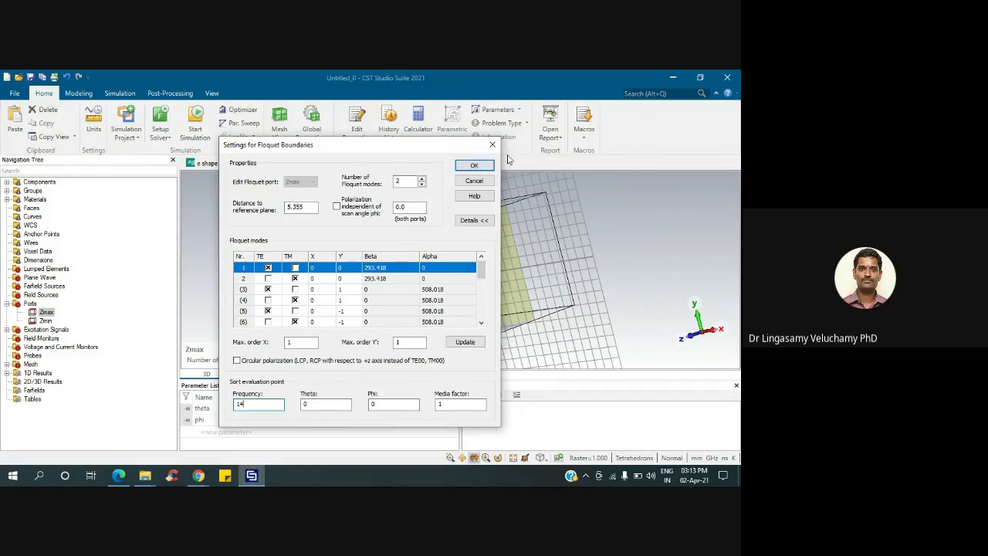
{"action": "left_click", "coordinate": [471, 167]}
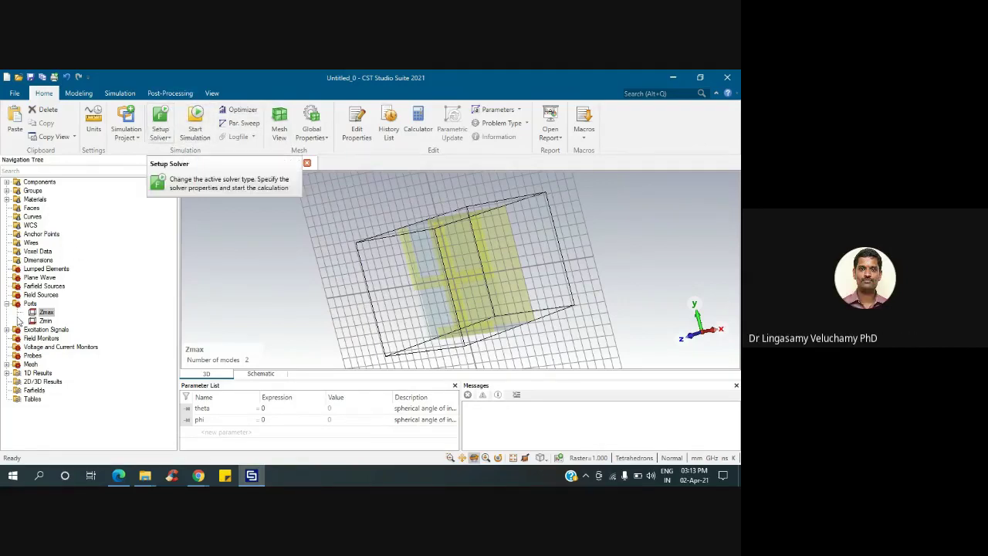
Step: Set the Zmin Floquet port's distance to reference plane to 5.355, display its mode details and apply the settings
{"action": "right_click", "coordinate": [45, 311]}
{"action": "key", "text": "Escape"}
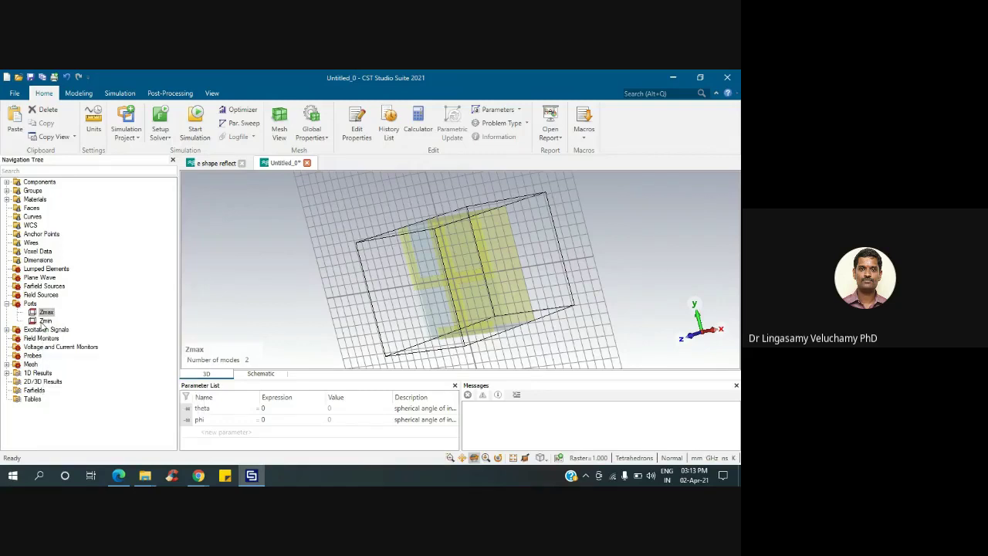
{"action": "left_click", "coordinate": [45, 321]}
{"action": "right_click", "coordinate": [44, 321]}
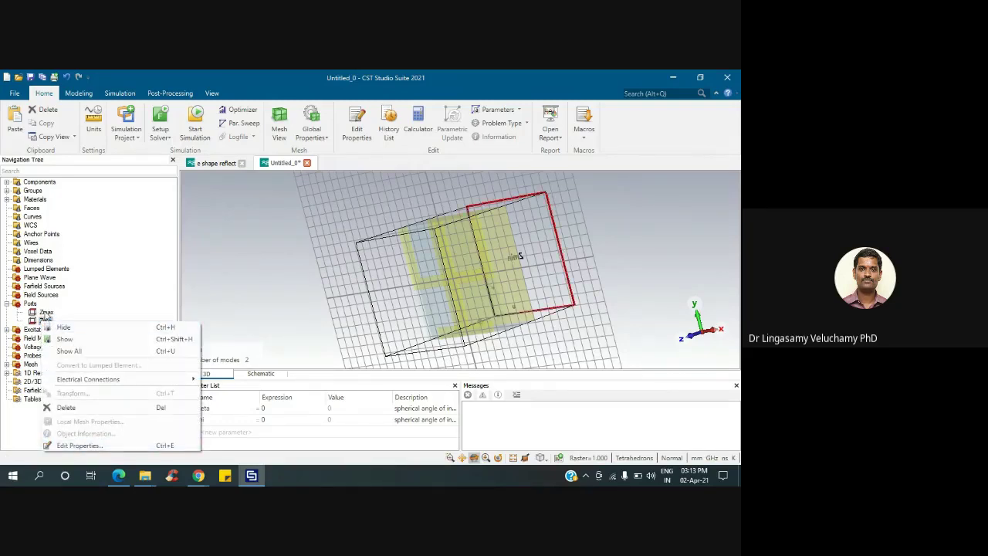
{"action": "left_click", "coordinate": [72, 447]}
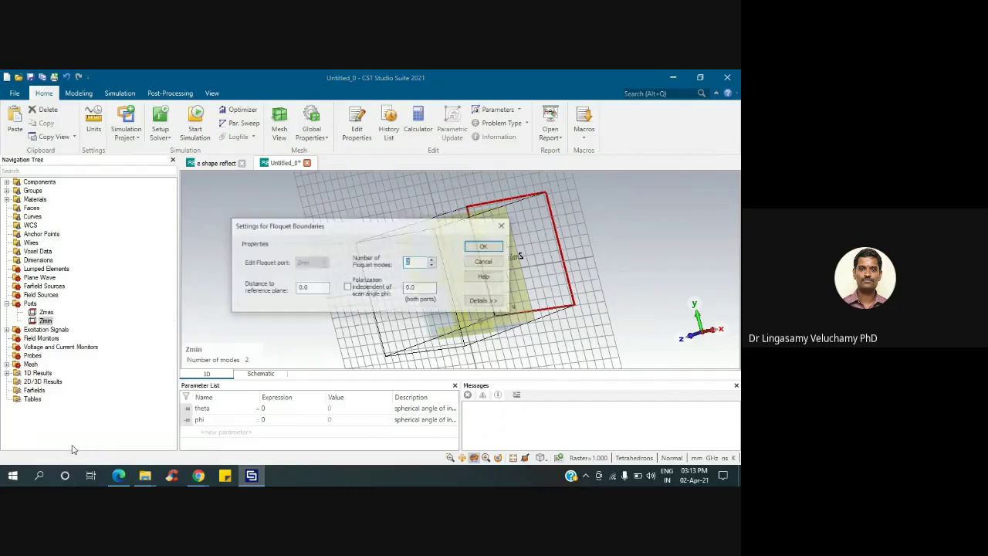
{"action": "left_click", "coordinate": [302, 288]}
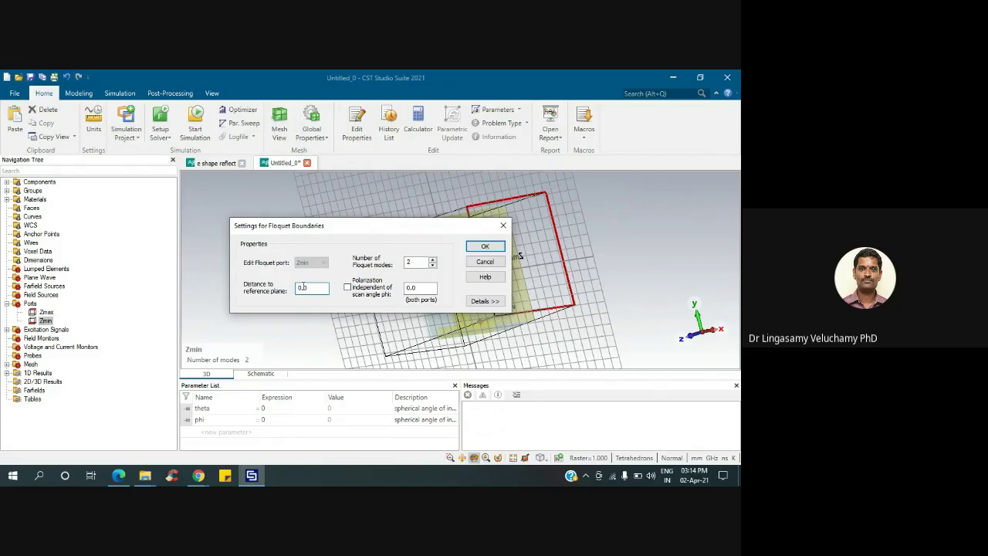
{"action": "double_click", "coordinate": [302, 287]}
{"action": "type", "text": "5."}
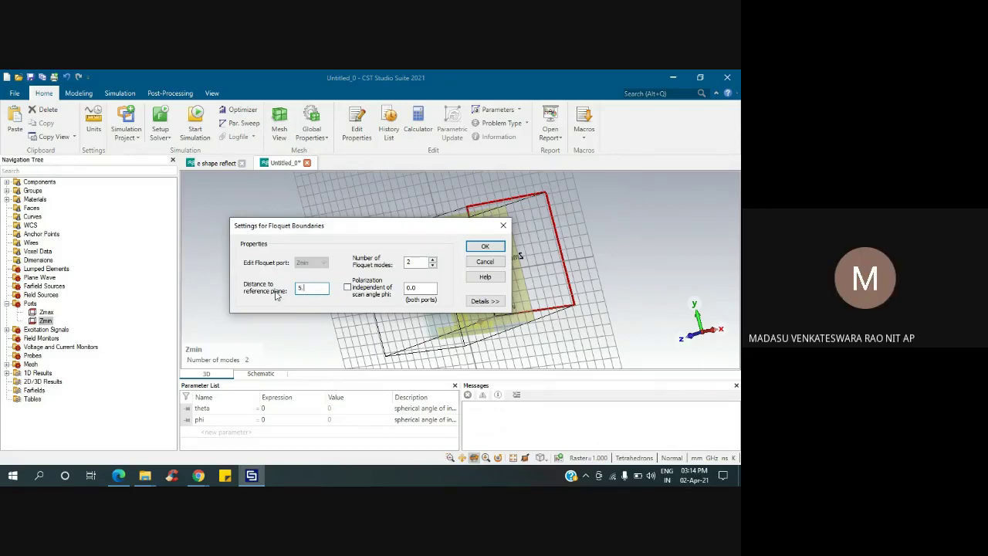
{"action": "type", "text": "355"}
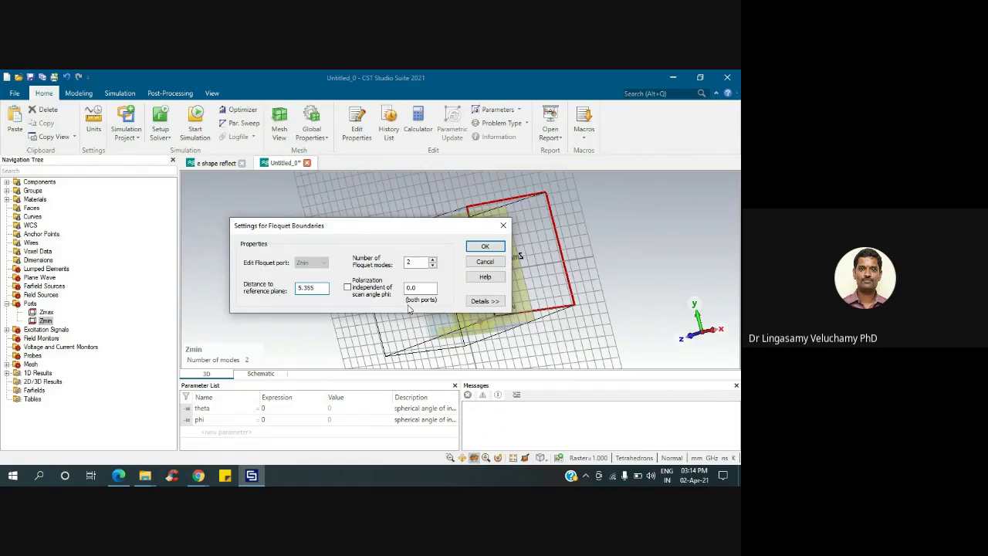
{"action": "left_click", "coordinate": [478, 304]}
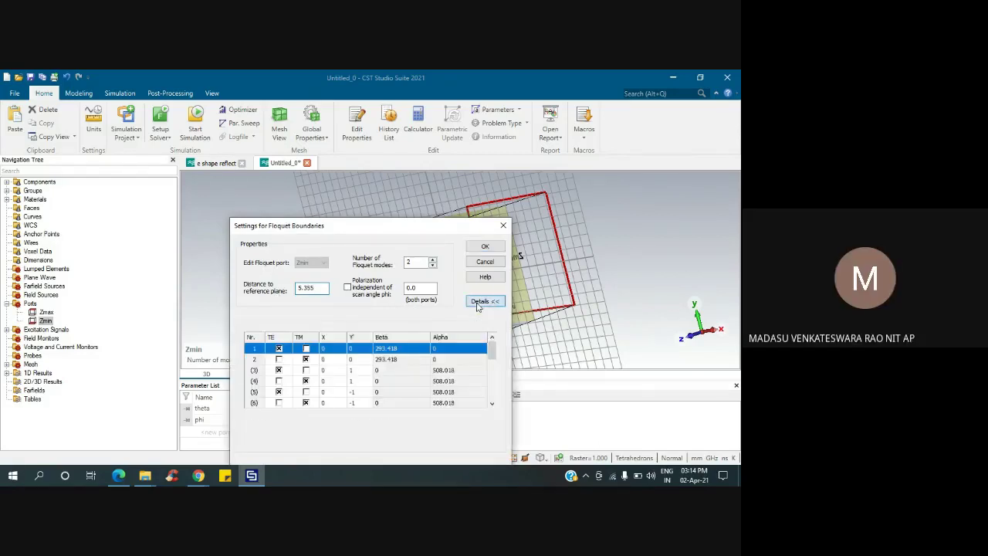
{"action": "left_click", "coordinate": [478, 247]}
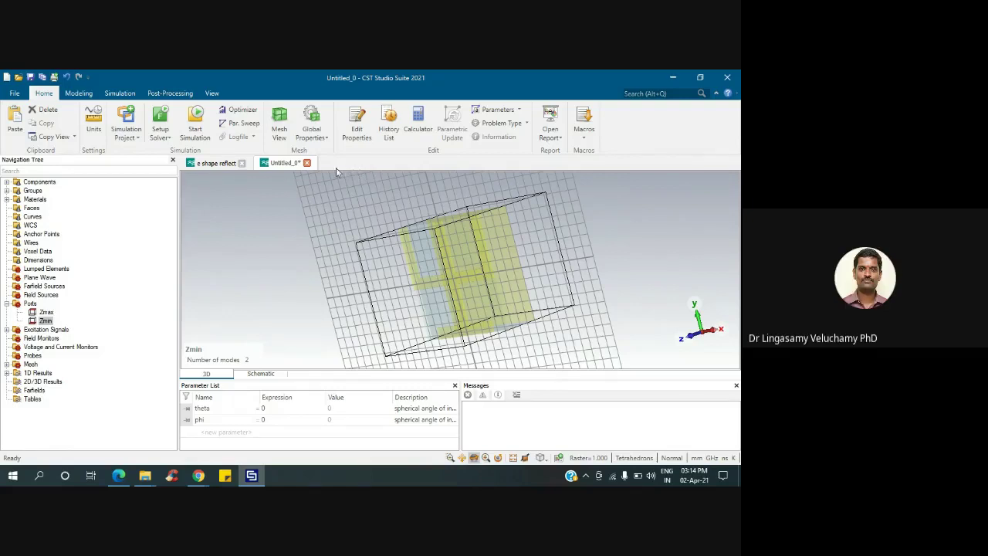
{"action": "left_click", "coordinate": [88, 95]}
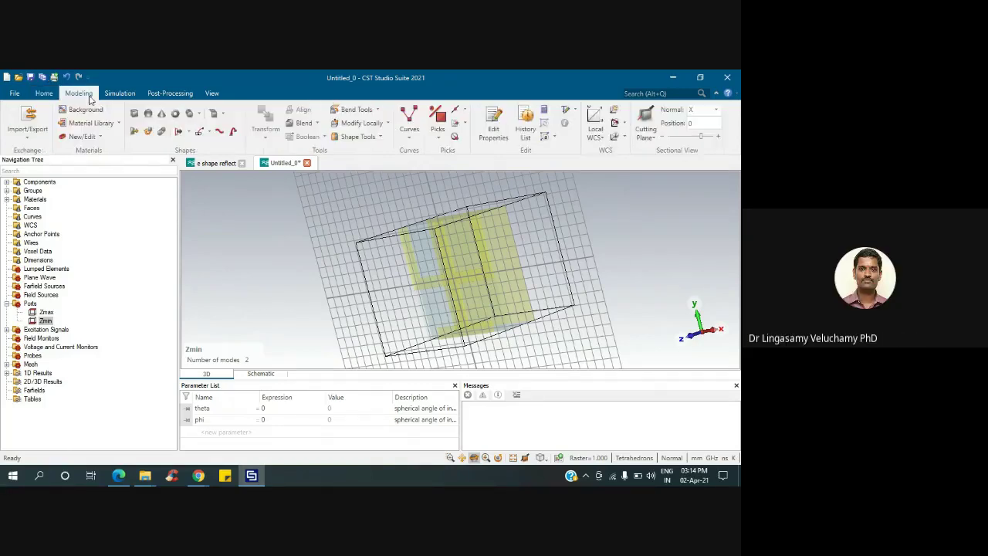
{"action": "left_click", "coordinate": [119, 94]}
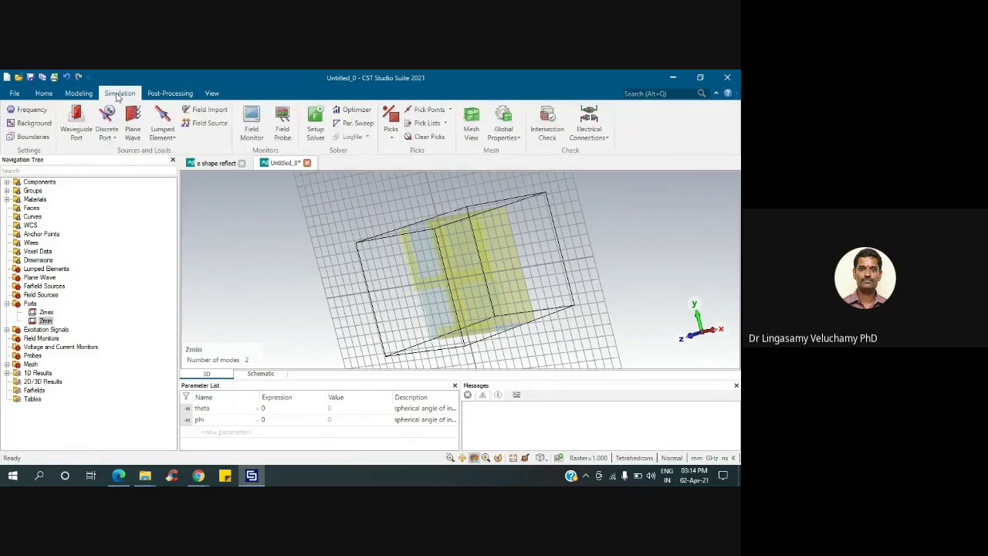
{"action": "left_click", "coordinate": [161, 94]}
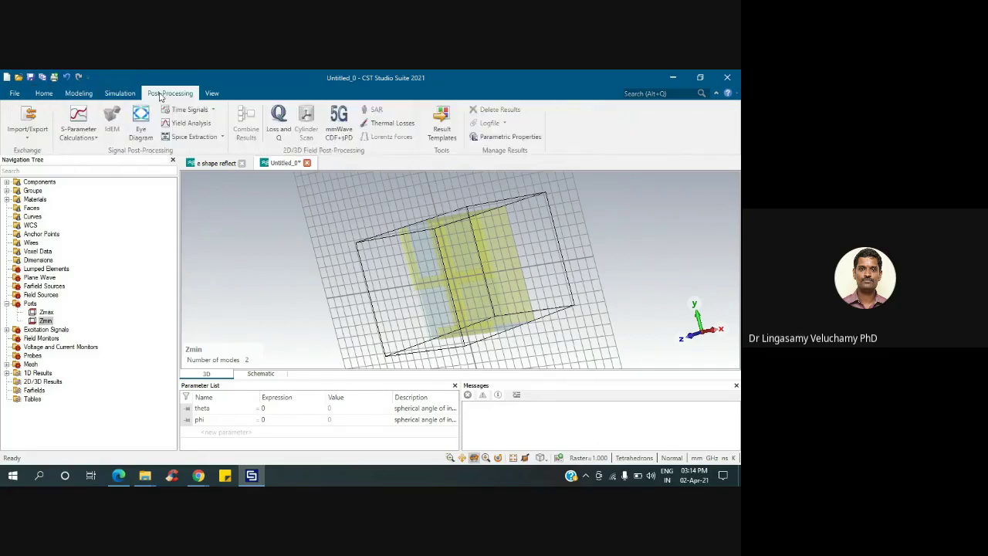
Step: Start the simulation of the unit cell and abort the calculation while the solver is running
{"action": "left_click", "coordinate": [120, 93]}
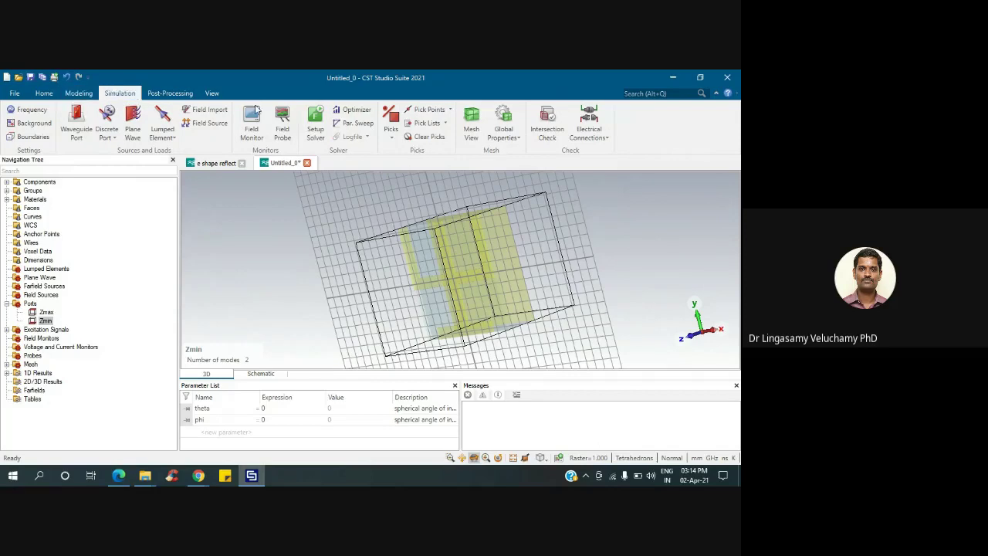
{"action": "left_click", "coordinate": [81, 94]}
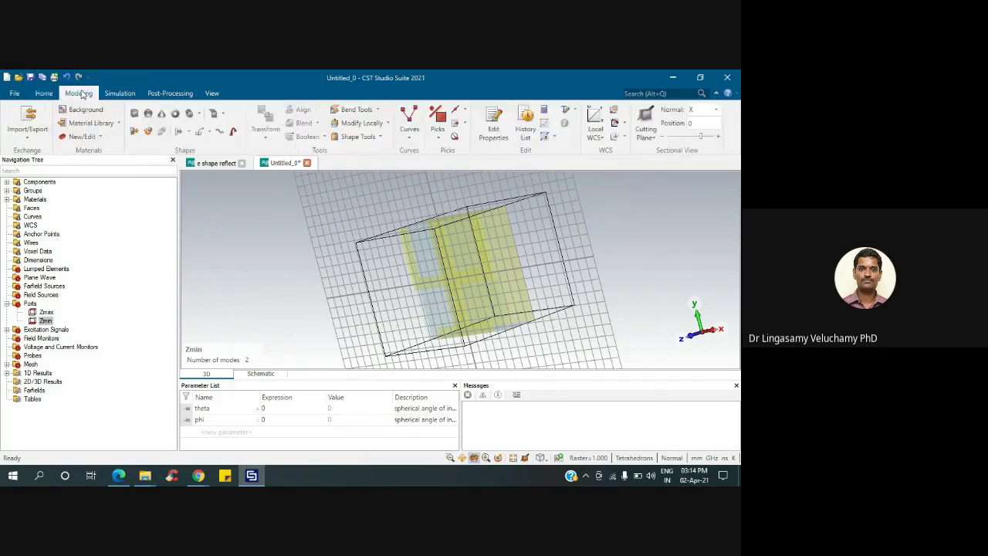
{"action": "left_click", "coordinate": [44, 94]}
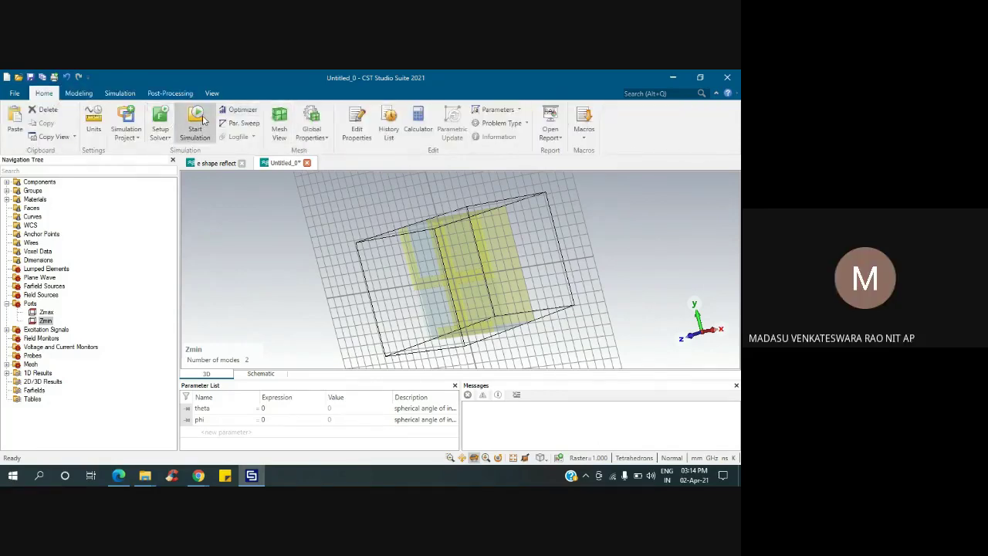
{"action": "left_click", "coordinate": [198, 122]}
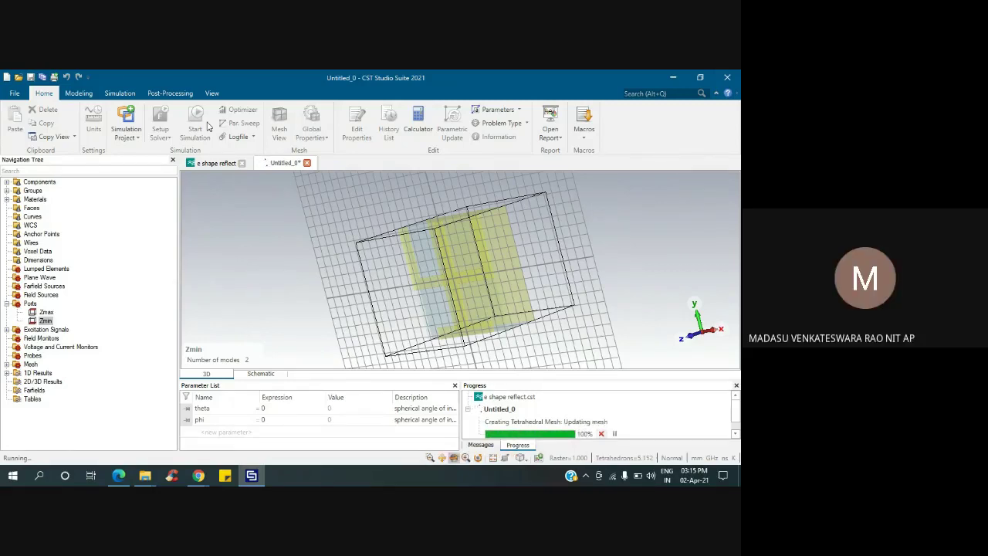
{"action": "left_click", "coordinate": [601, 434]}
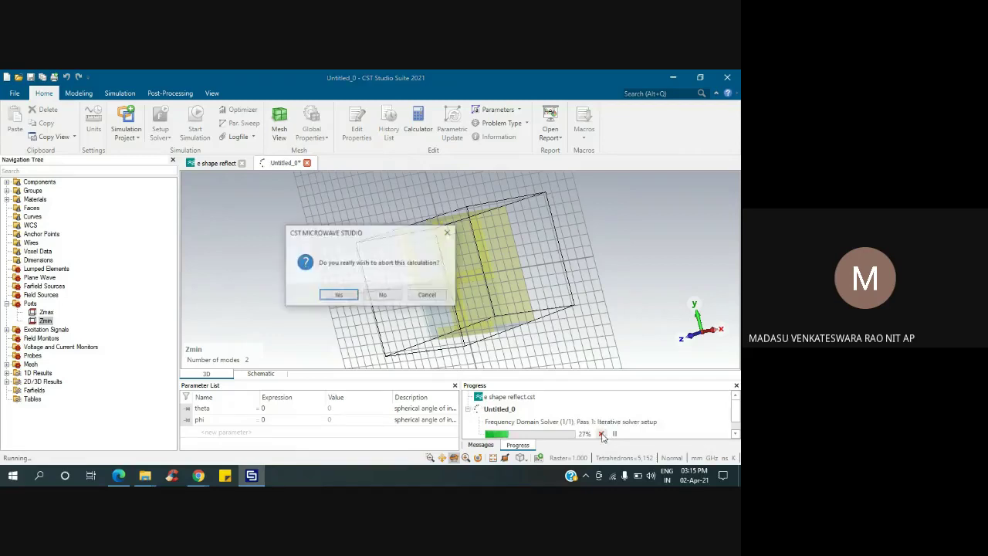
{"action": "left_click", "coordinate": [345, 295]}
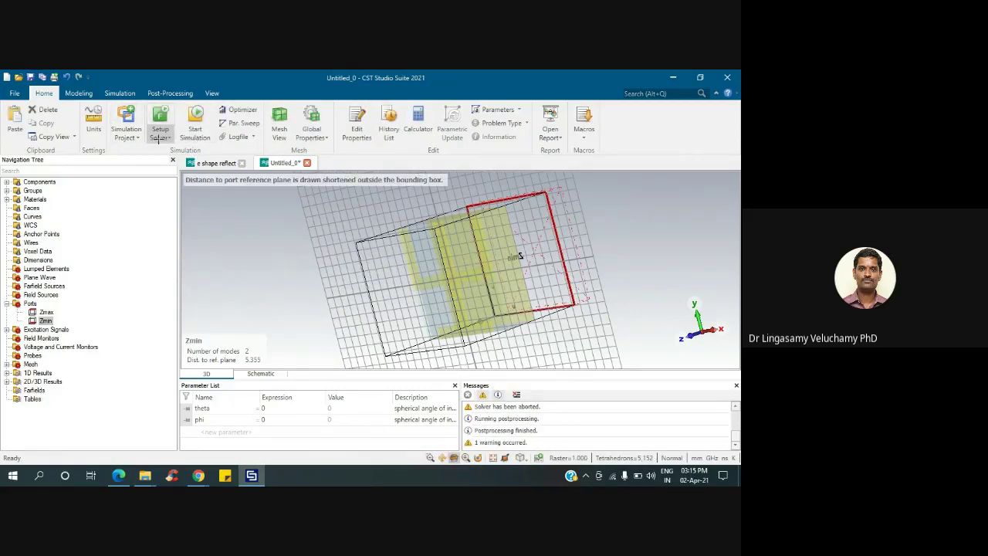
Step: Turn off adaptive tetrahedral mesh refinement in the frequency domain solver parameters and apply the change
{"action": "left_click", "coordinate": [163, 127]}
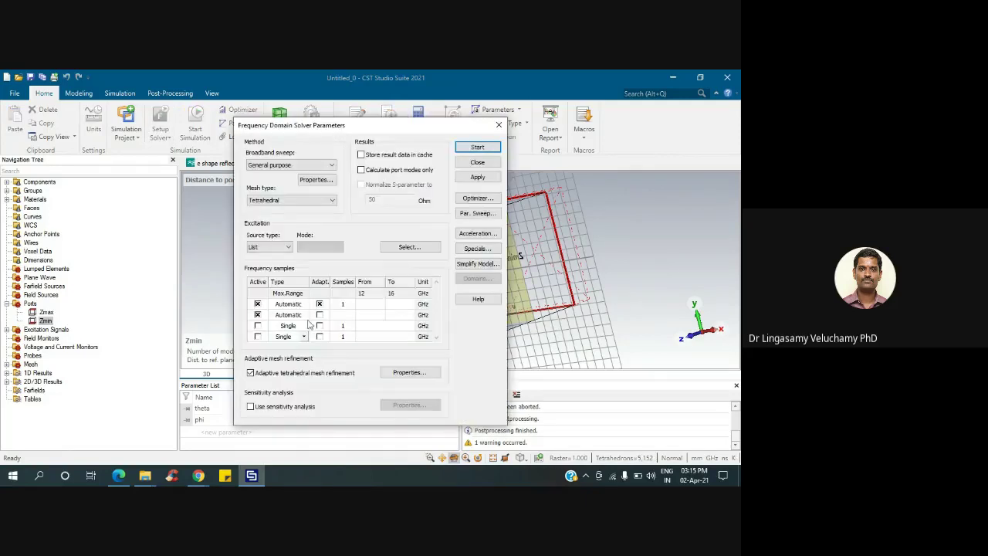
{"action": "left_click", "coordinate": [250, 373]}
{"action": "left_click", "coordinate": [250, 373]}
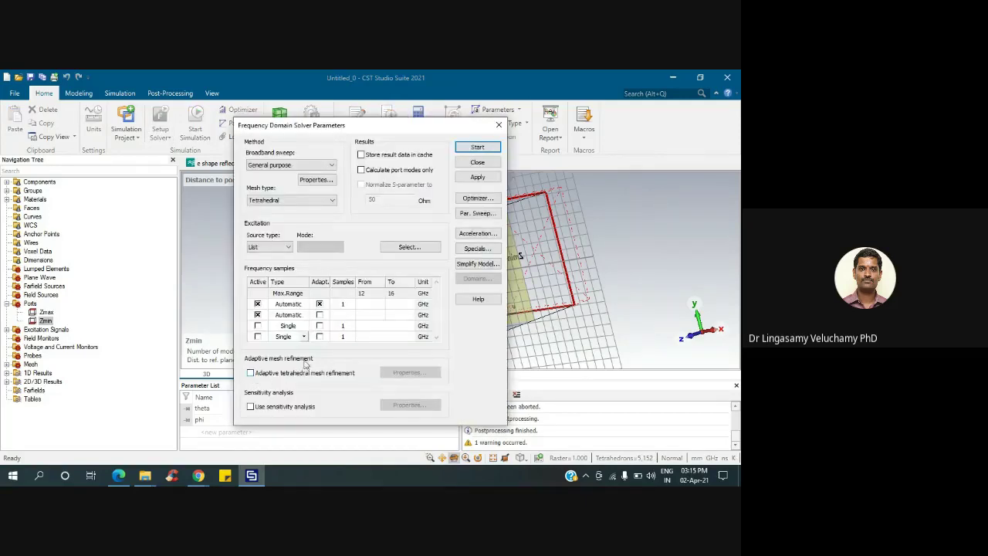
{"action": "left_click", "coordinate": [477, 177]}
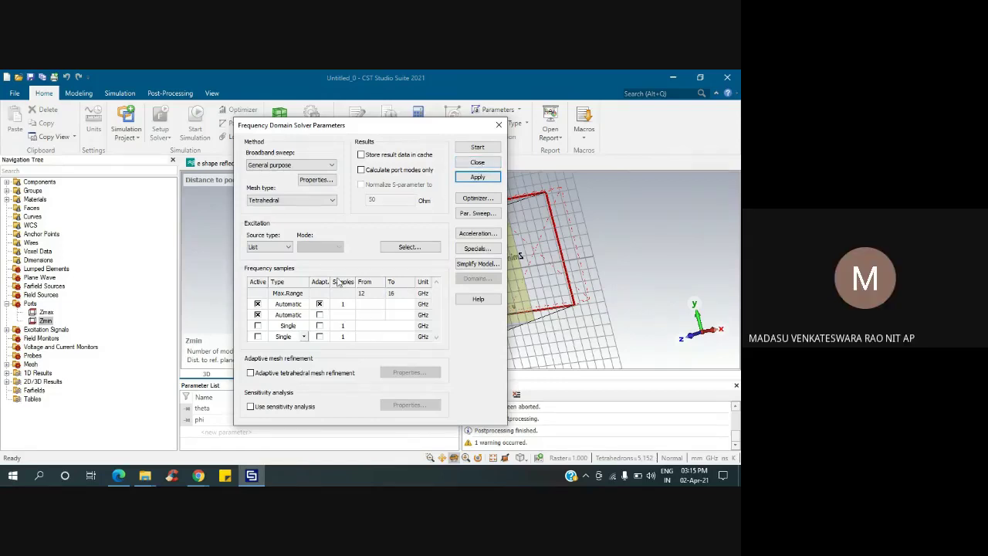
Step: Change the frequency domain solver's mesh type to Hexahedral, deleting the current and parametric results while keeping the result cache
{"action": "left_click", "coordinate": [314, 204]}
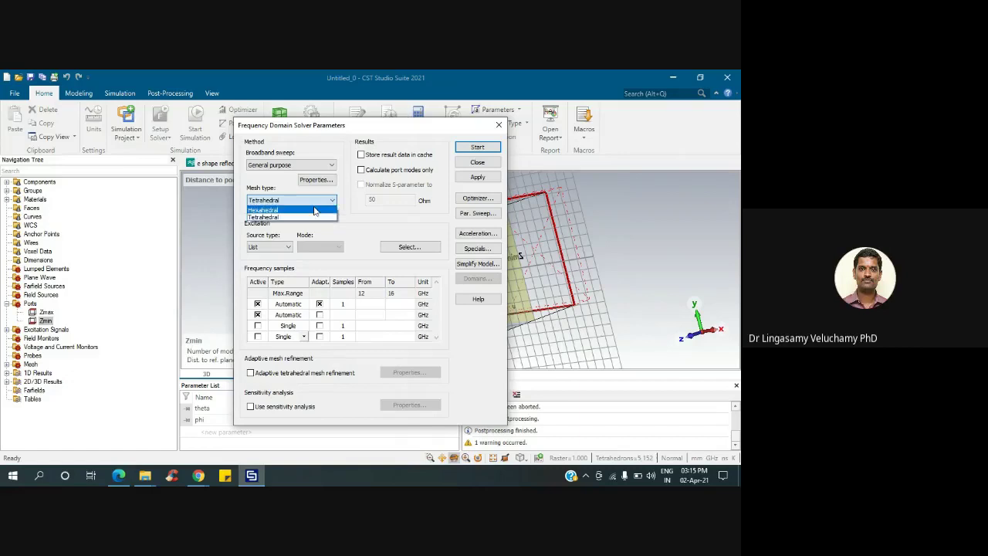
{"action": "left_click", "coordinate": [314, 210]}
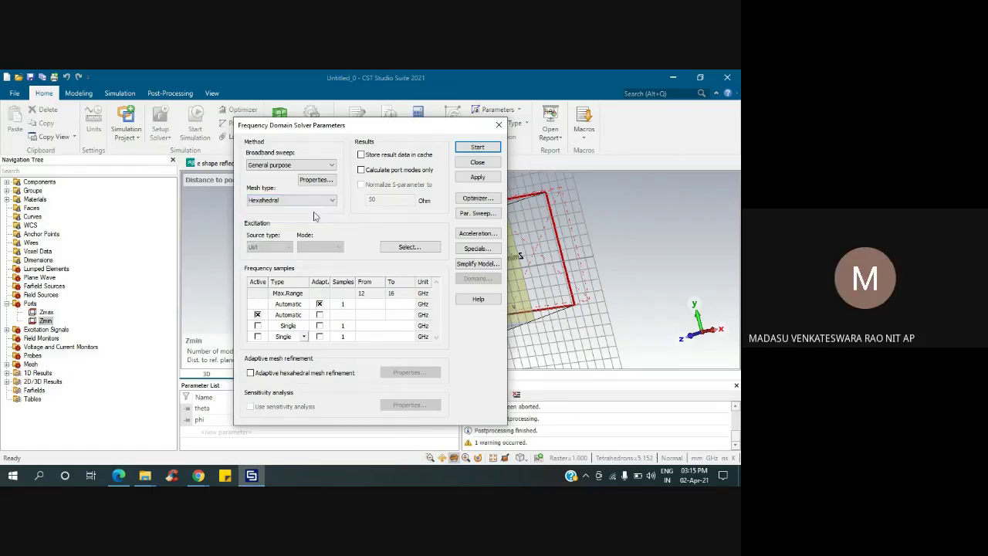
{"action": "left_click", "coordinate": [477, 178]}
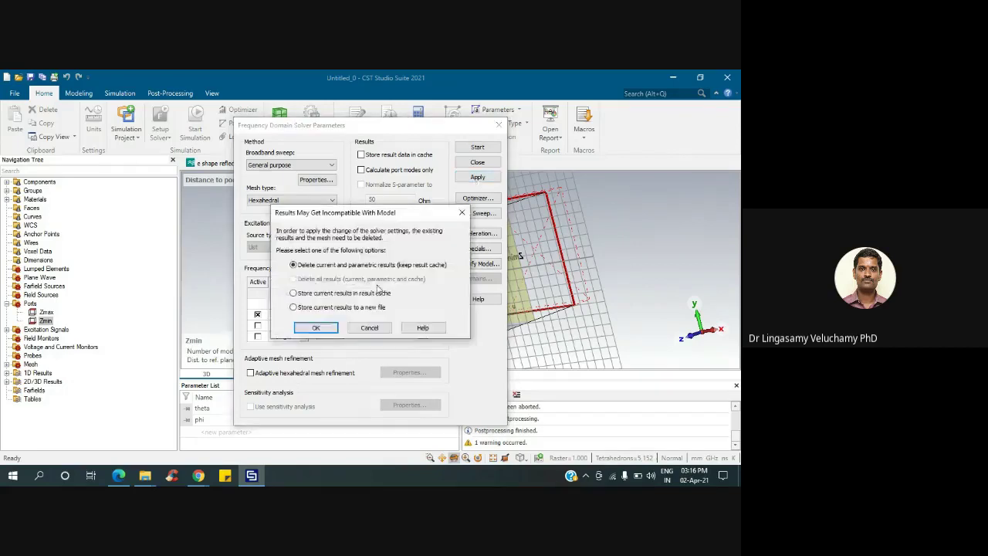
{"action": "left_click", "coordinate": [315, 328]}
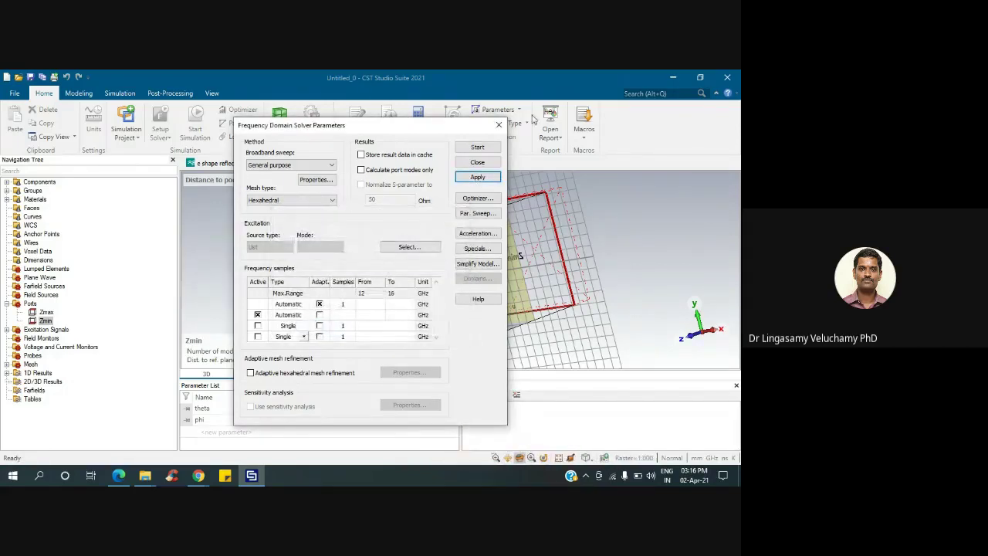
{"action": "left_click", "coordinate": [478, 163]}
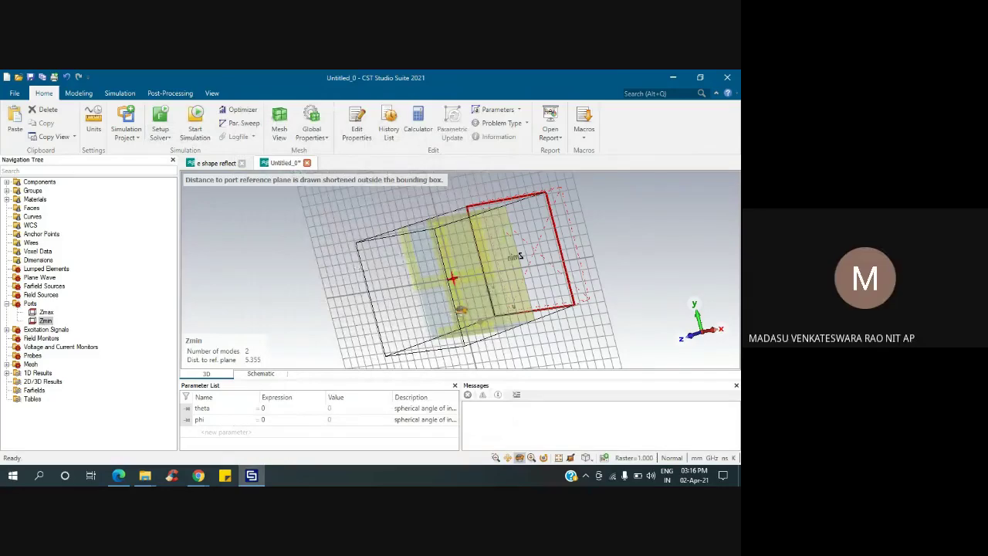
Step: Set the distance to reference plane of both the Zmax and Zmin Floquet ports to -5.355
{"action": "left_click_drag", "start_coordinate": [519, 255], "coordinate": [448, 262]}
{"action": "right_click", "coordinate": [44, 316]}
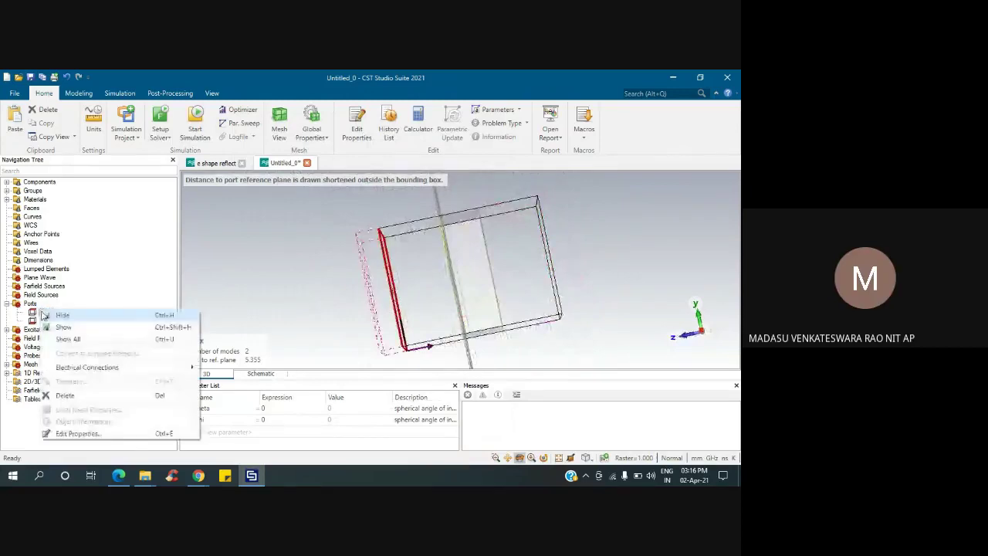
{"action": "left_click", "coordinate": [85, 434]}
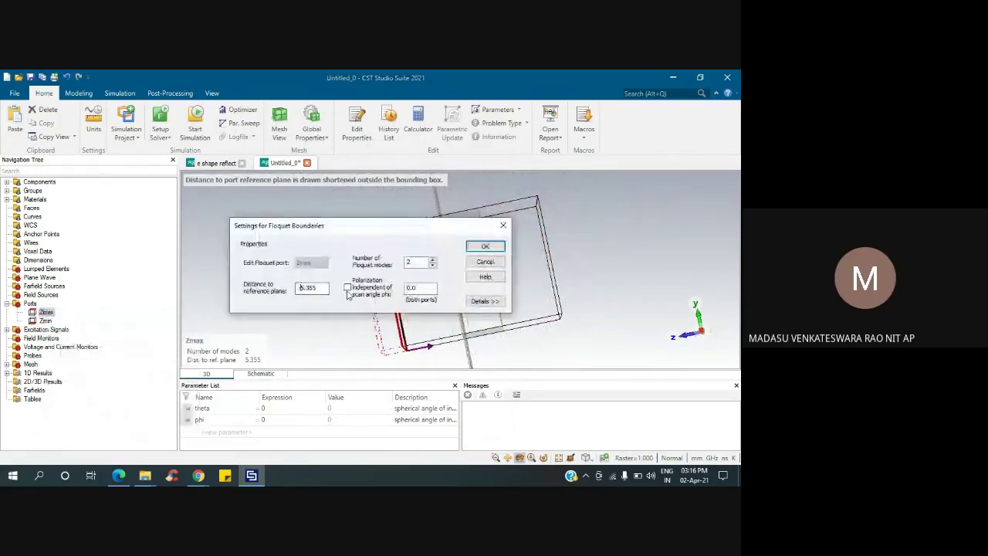
{"action": "left_click", "coordinate": [485, 247]}
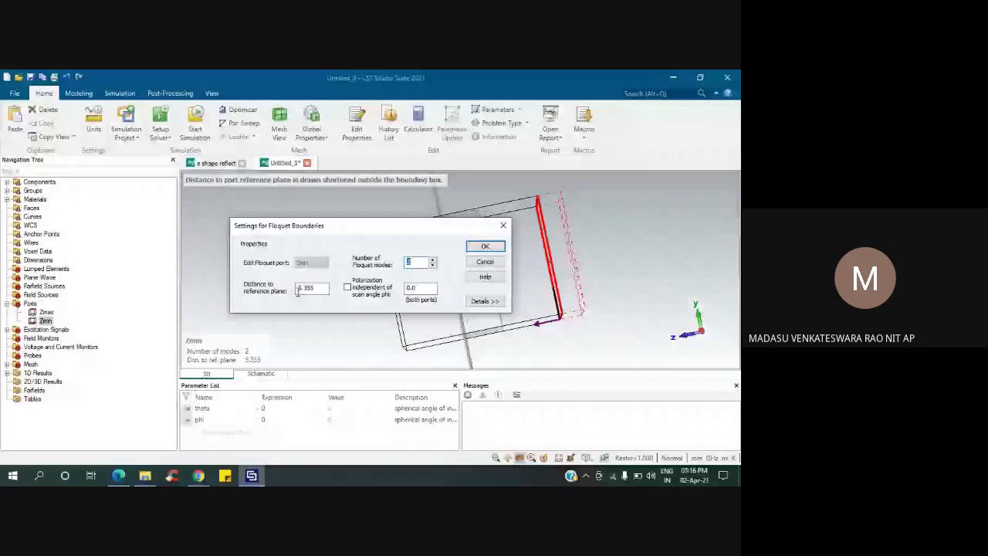
{"action": "left_click", "coordinate": [298, 291]}
{"action": "type", "text": "-"}
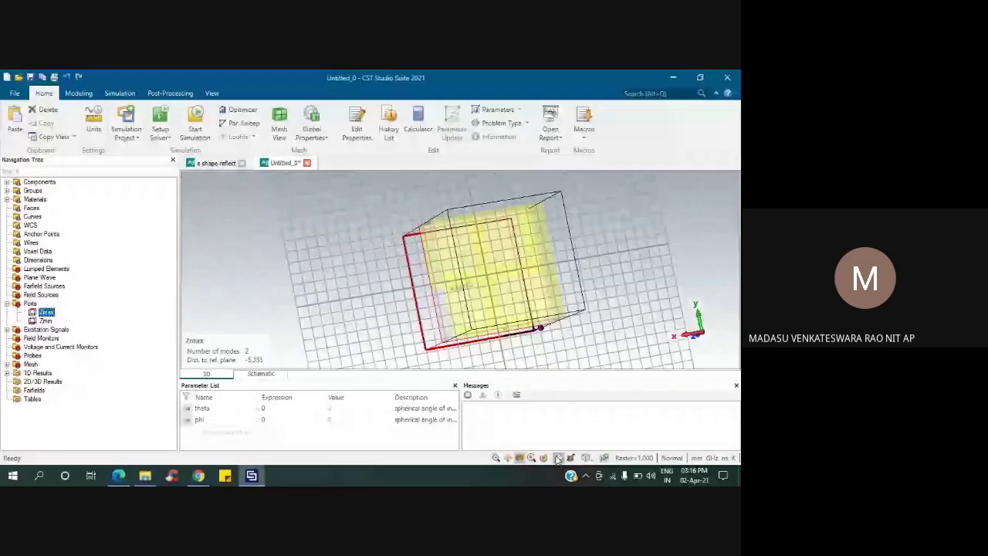
Step: Examine the reference planes of the Zmax and Zmin ports from several rotated angles
{"action": "left_click", "coordinate": [558, 459]}
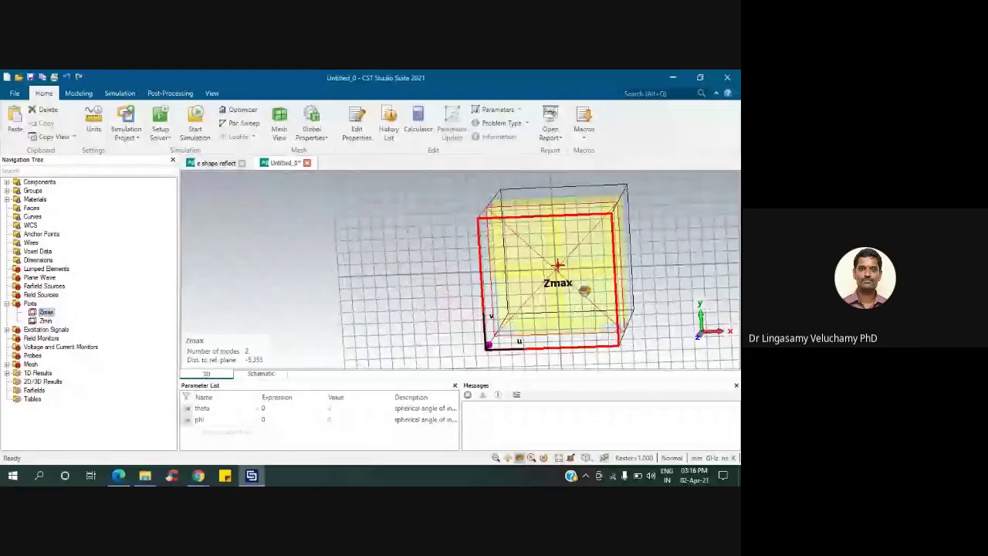
{"action": "left_click_drag", "start_coordinate": [584, 291], "coordinate": [492, 284]}
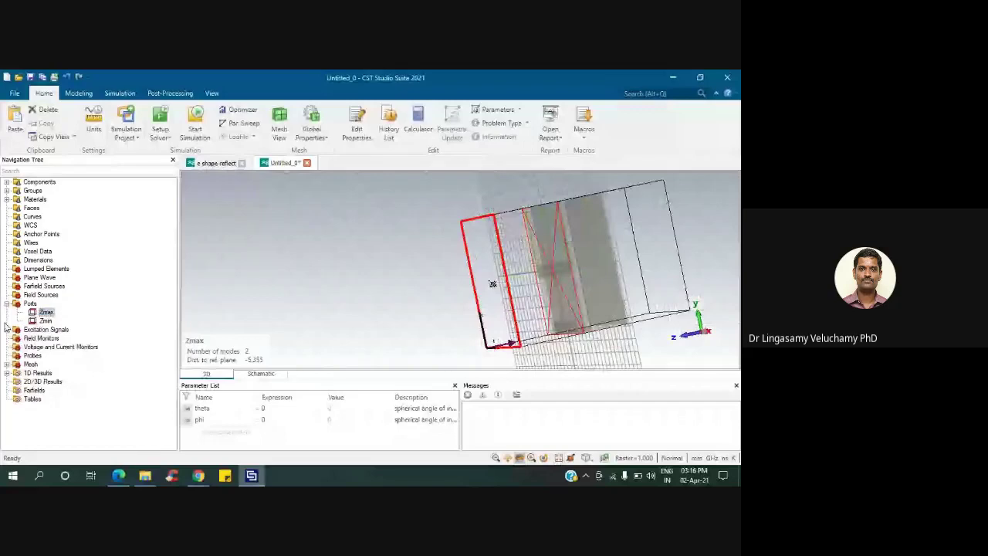
{"action": "left_click", "coordinate": [45, 321]}
{"action": "left_click_drag", "start_coordinate": [494, 315], "coordinate": [615, 318]}
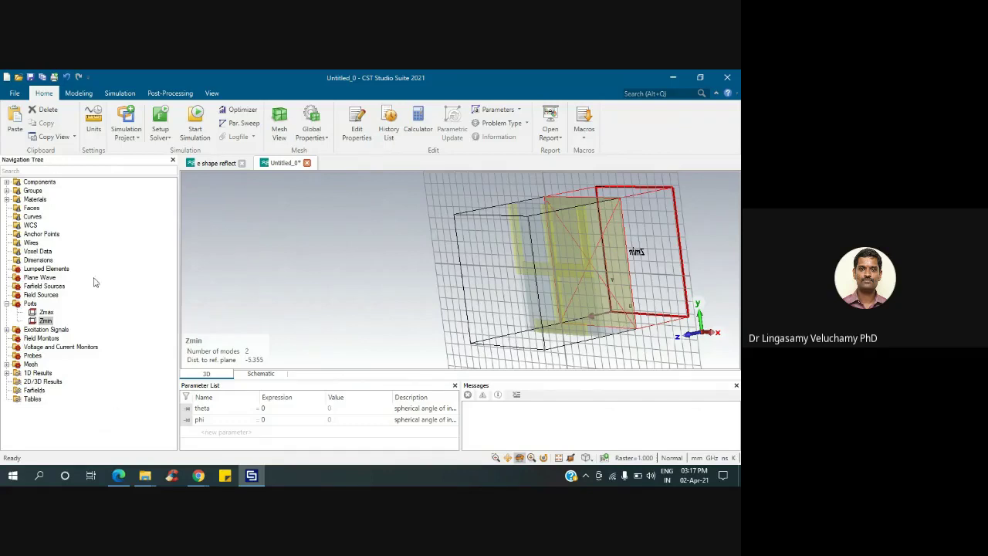
Step: Set the Zmin boundary condition to electric (Et = 0), keeping Zmax at open (add space)
{"action": "left_click", "coordinate": [78, 93]}
{"action": "left_click", "coordinate": [120, 94]}
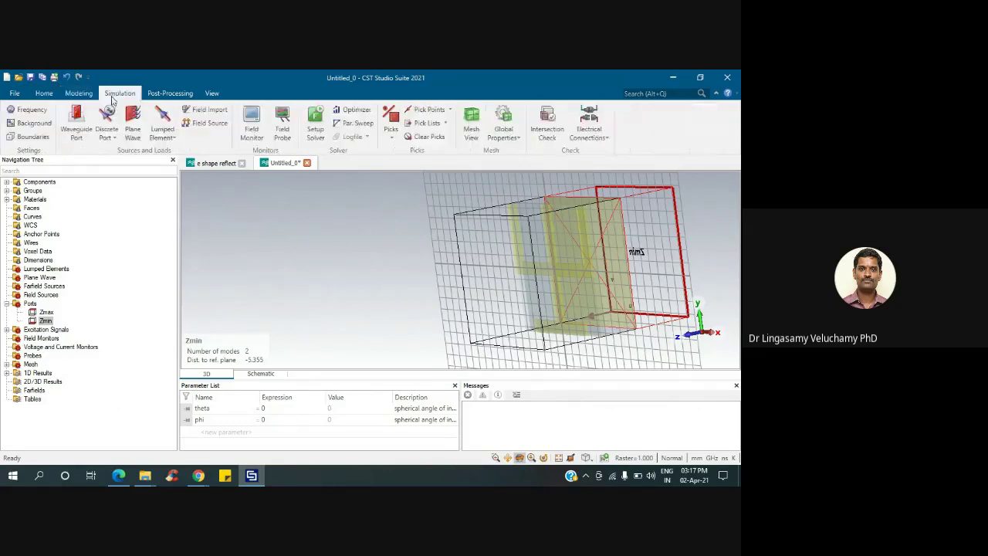
{"action": "left_click", "coordinate": [31, 139]}
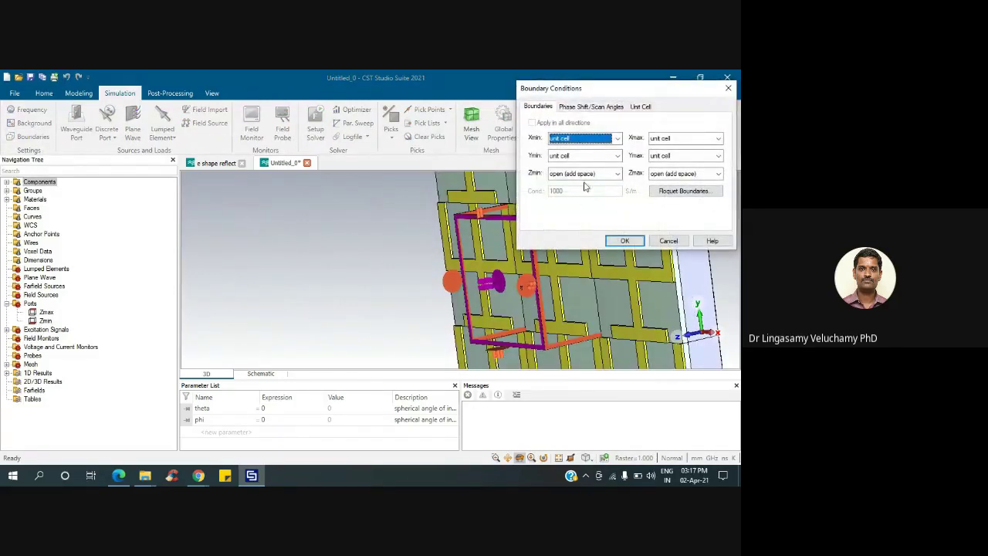
{"action": "left_click", "coordinate": [682, 174]}
{"action": "left_click", "coordinate": [576, 179]}
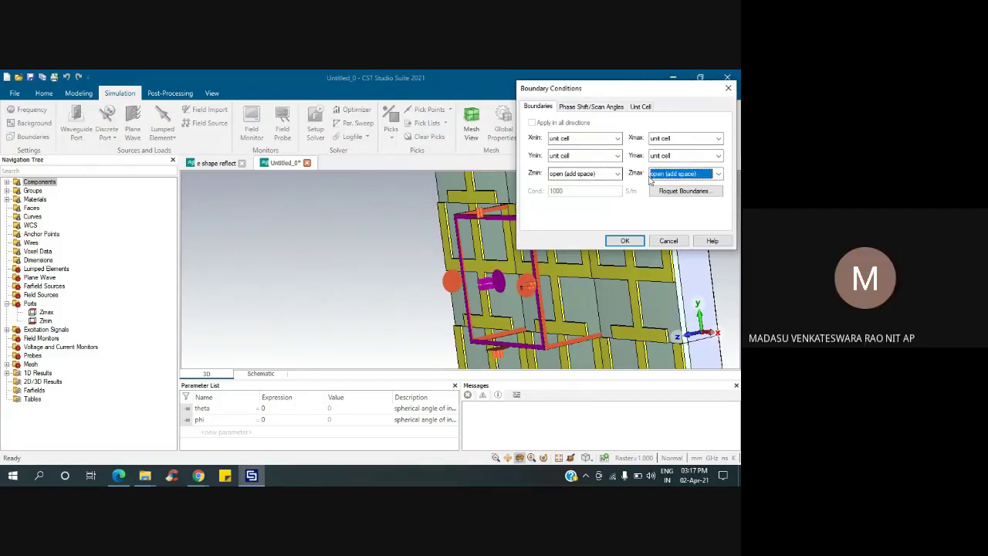
{"action": "left_click", "coordinate": [585, 176]}
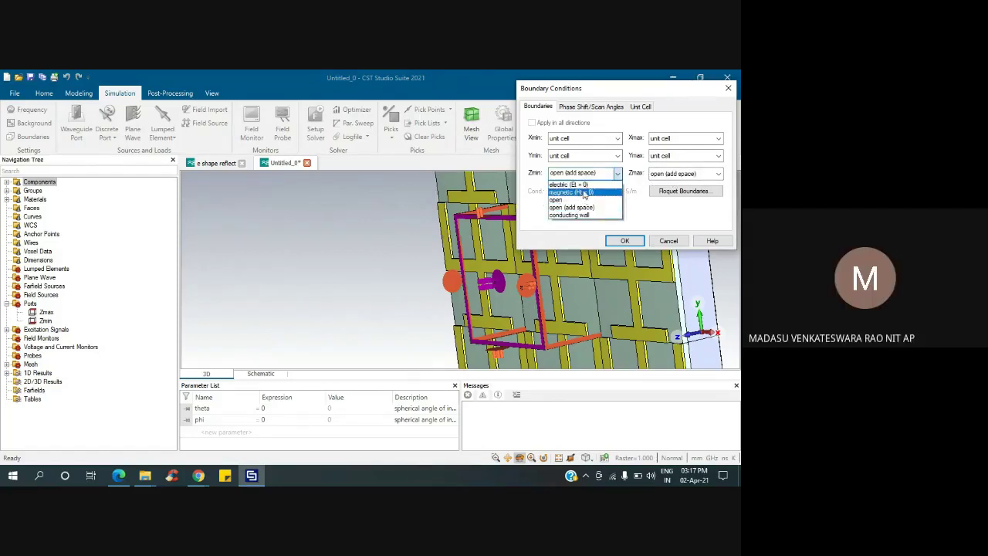
{"action": "left_click", "coordinate": [576, 185]}
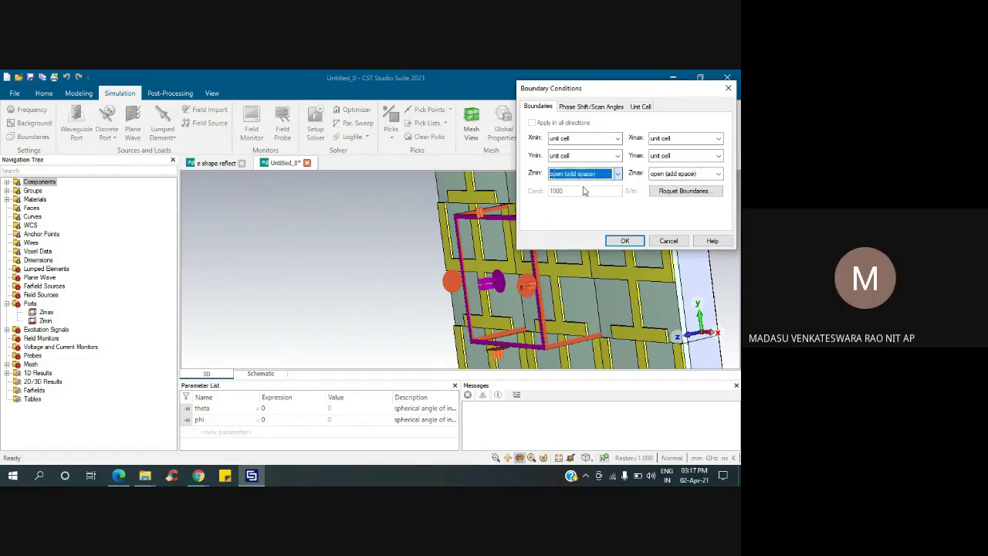
{"action": "left_click", "coordinate": [622, 241]}
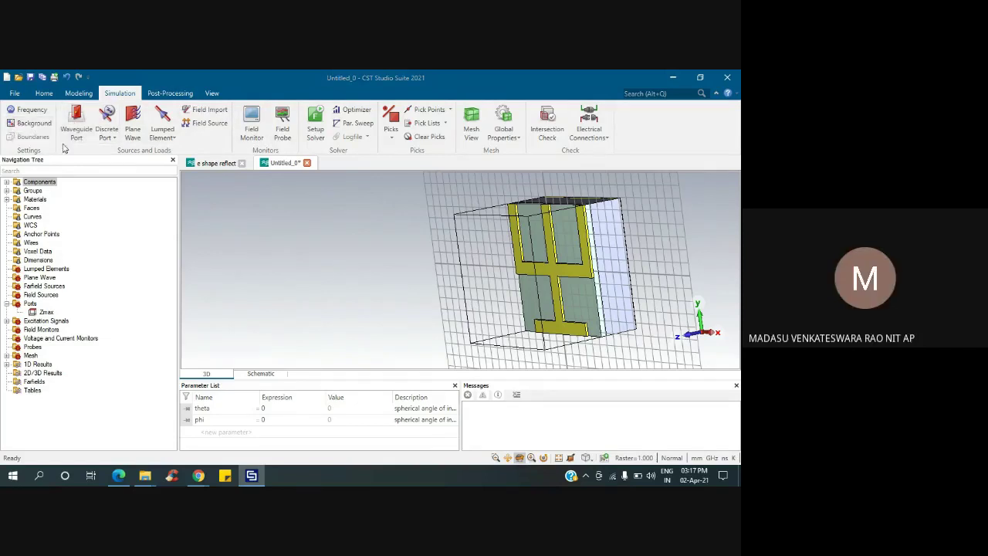
Step: Review the Zmax port's detailed Floquet mode settings from the boundary conditions and accept them
{"action": "double_click", "coordinate": [540, 205]}
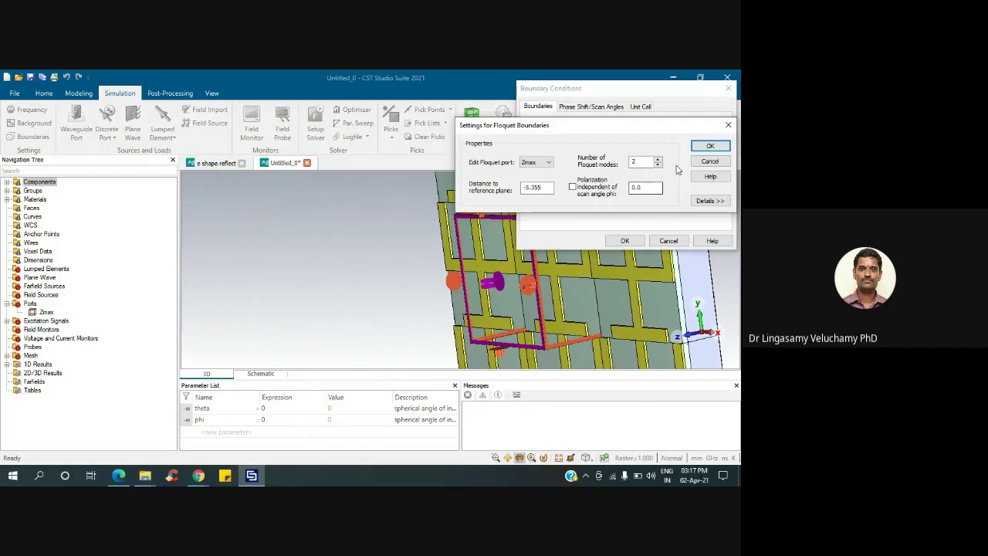
{"action": "left_click", "coordinate": [708, 200]}
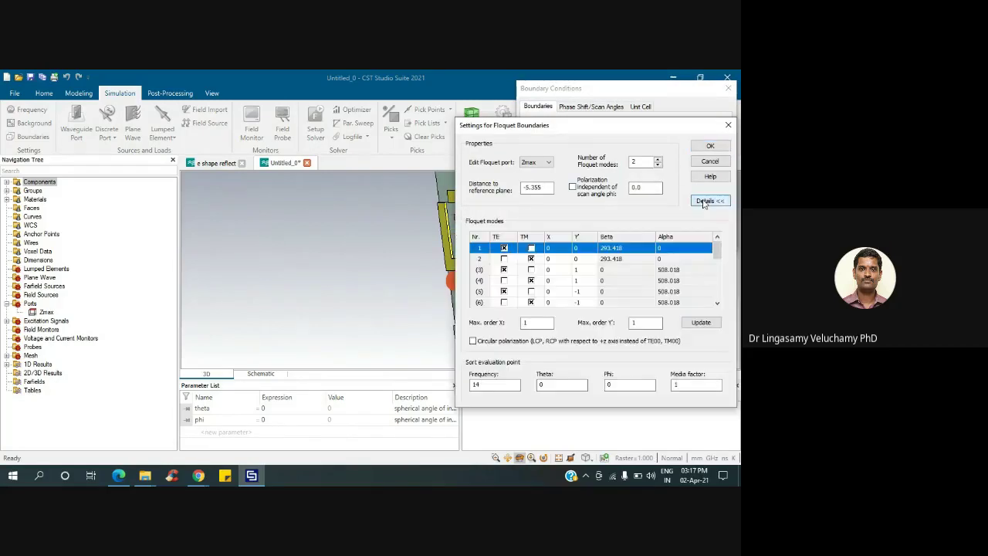
{"action": "left_click", "coordinate": [718, 146]}
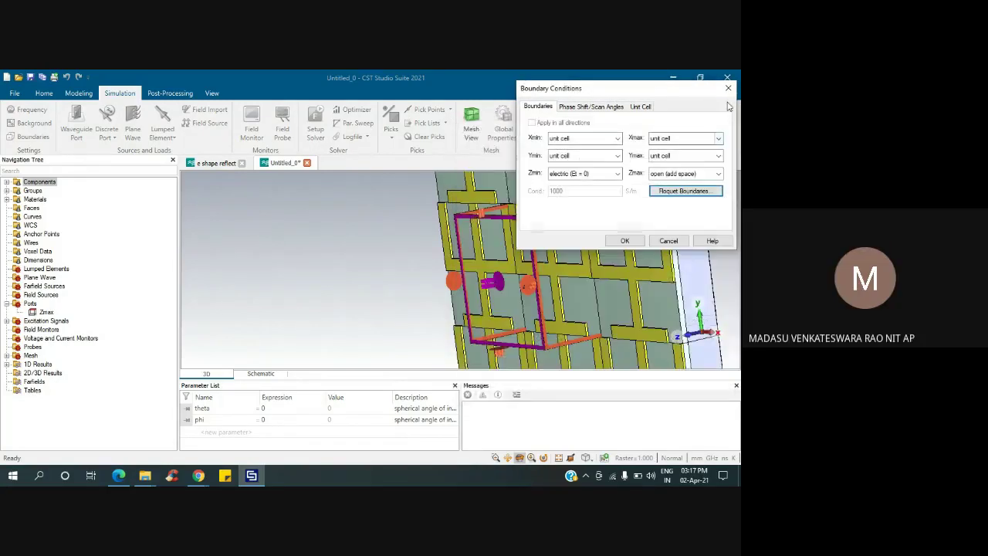
{"action": "left_click", "coordinate": [626, 240]}
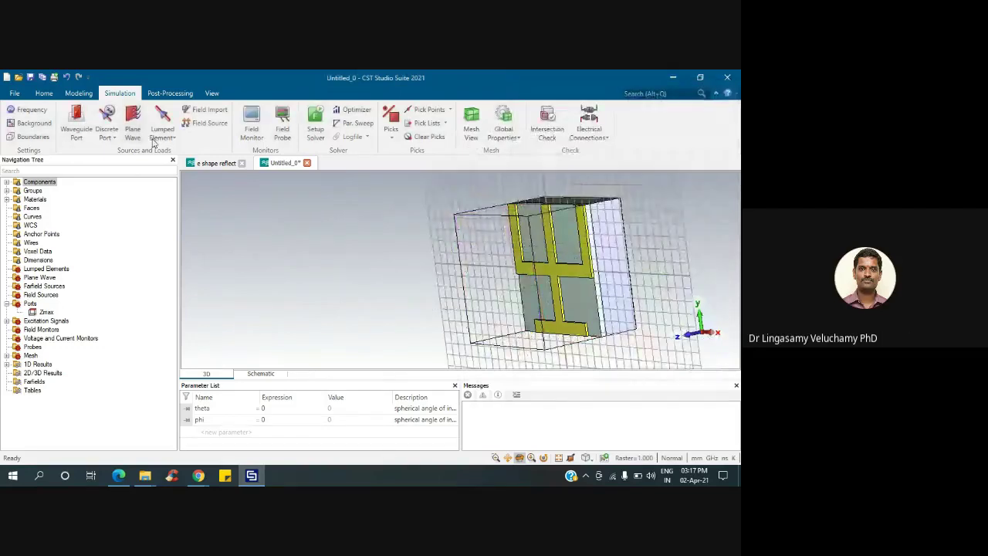
{"action": "left_click", "coordinate": [77, 93]}
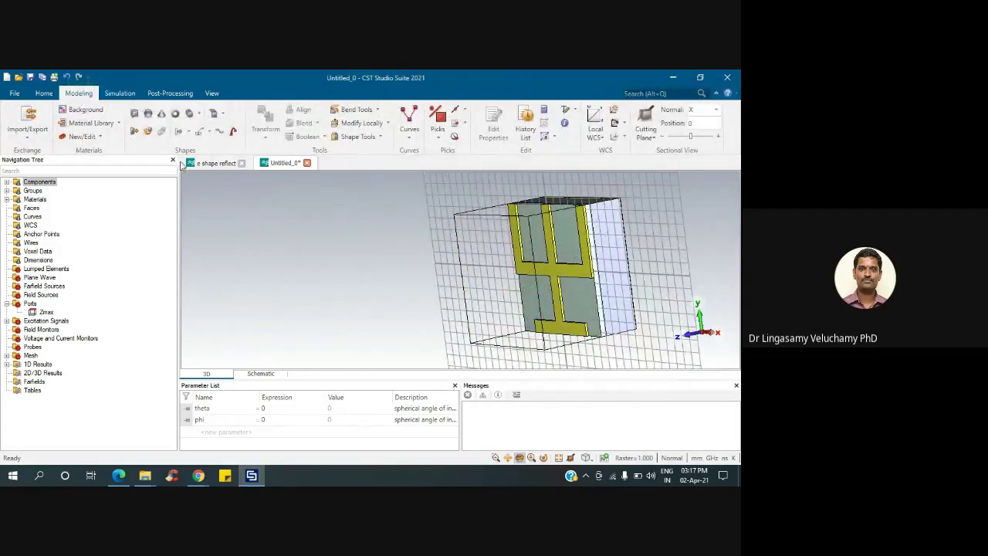
{"action": "left_click", "coordinate": [120, 94]}
{"action": "scroll", "coordinate": [118, 94], "scroll_direction": "down", "scroll_amount": 1}
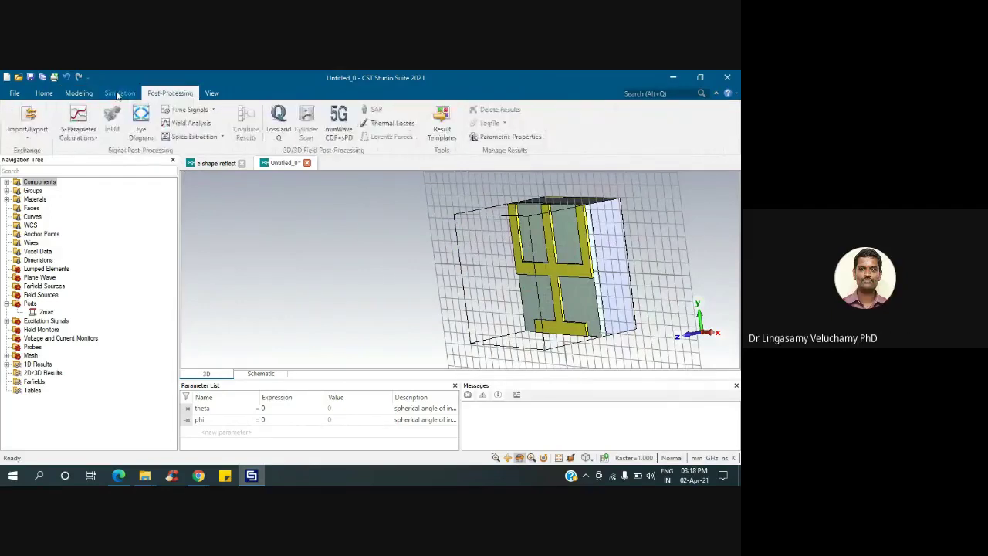
{"action": "left_click", "coordinate": [118, 94]}
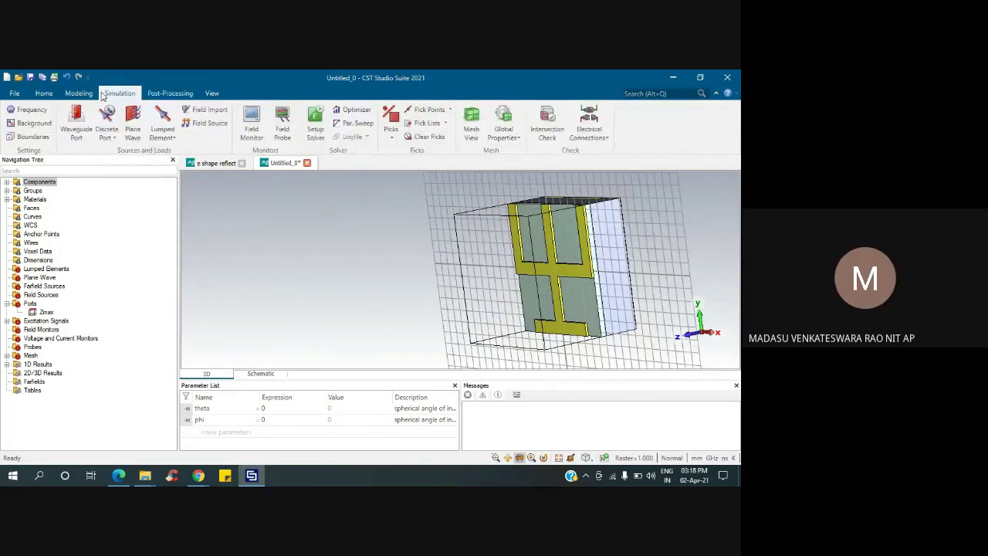
{"action": "left_click", "coordinate": [83, 93]}
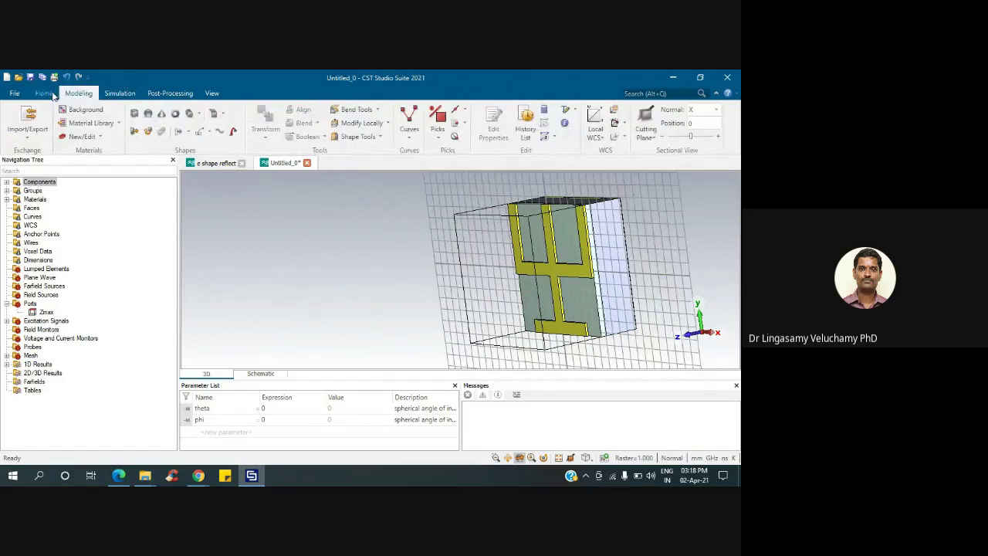
Step: Start the frequency domain simulation of the unit cell and monitor the solver's progress and messages
{"action": "left_click", "coordinate": [49, 94]}
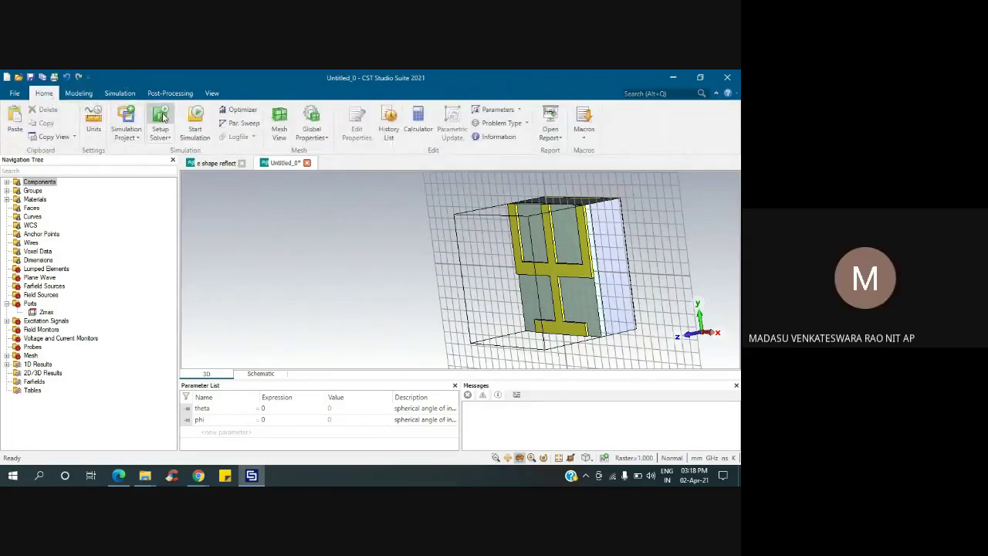
{"action": "left_click", "coordinate": [196, 116]}
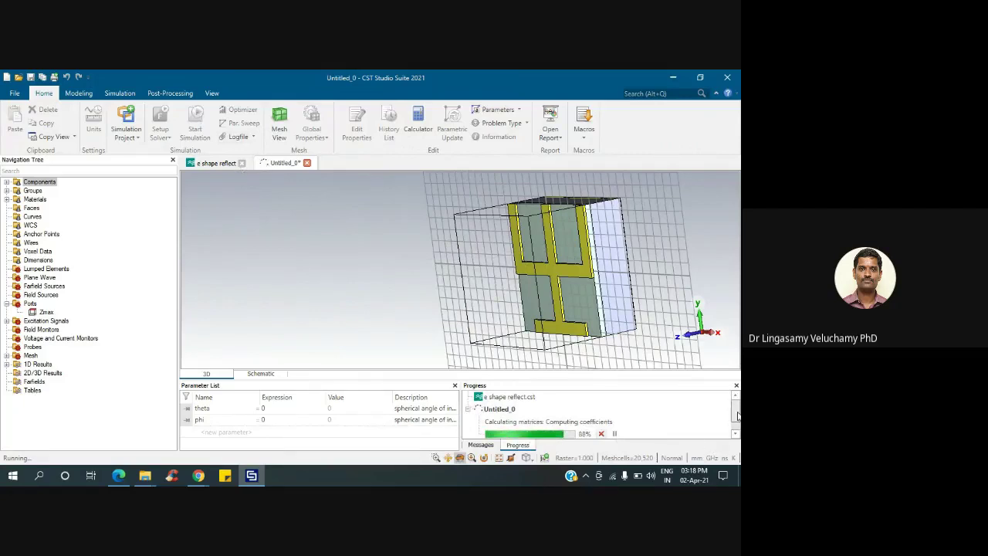
{"action": "left_click_drag", "start_coordinate": [736, 418], "coordinate": [735, 431]}
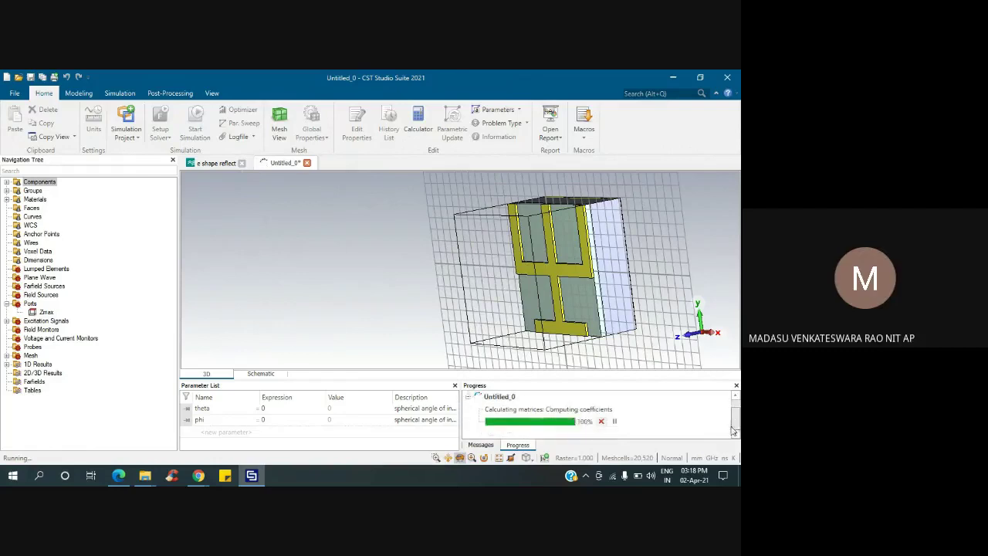
{"action": "left_click", "coordinate": [481, 445]}
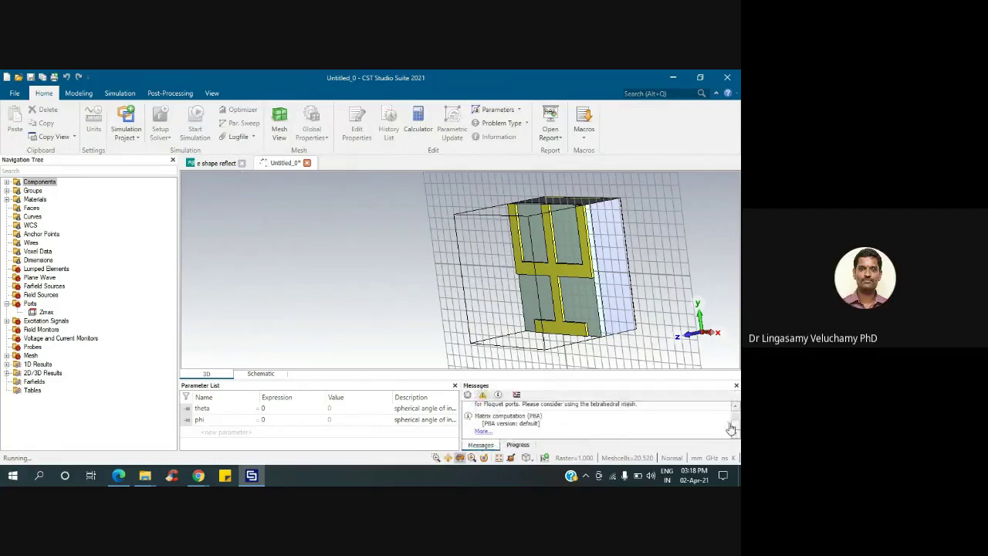
{"action": "left_click_drag", "start_coordinate": [736, 427], "coordinate": [735, 417]}
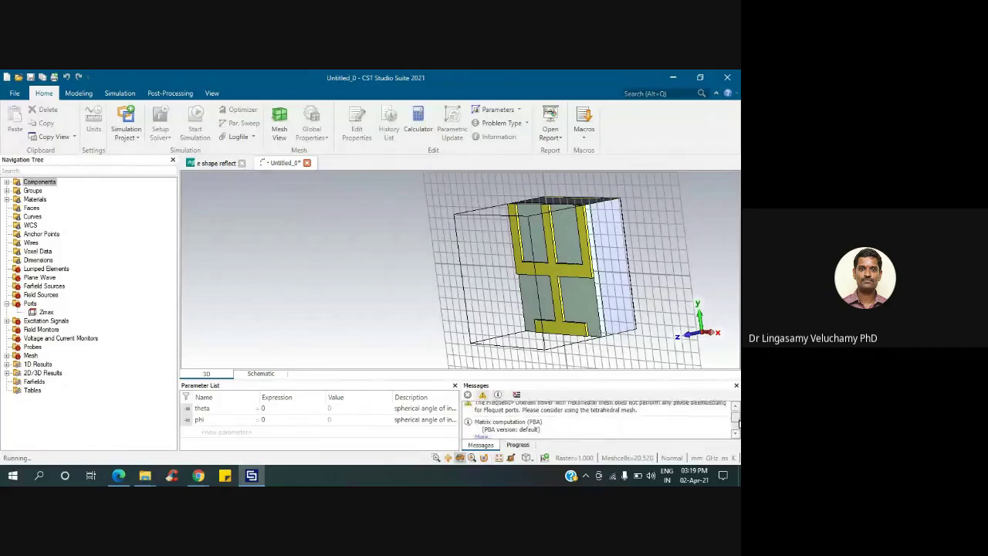
{"action": "left_click", "coordinate": [518, 444]}
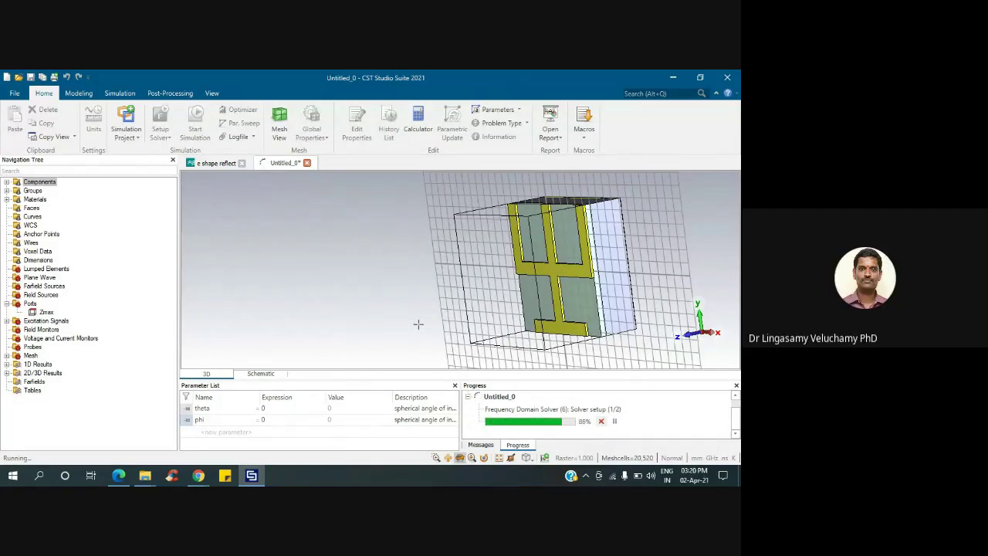
Step: Plot the SZmax(1),Zmax(1) S-parameter from the 1D results and check the solver progress list
{"action": "left_click", "coordinate": [7, 363]}
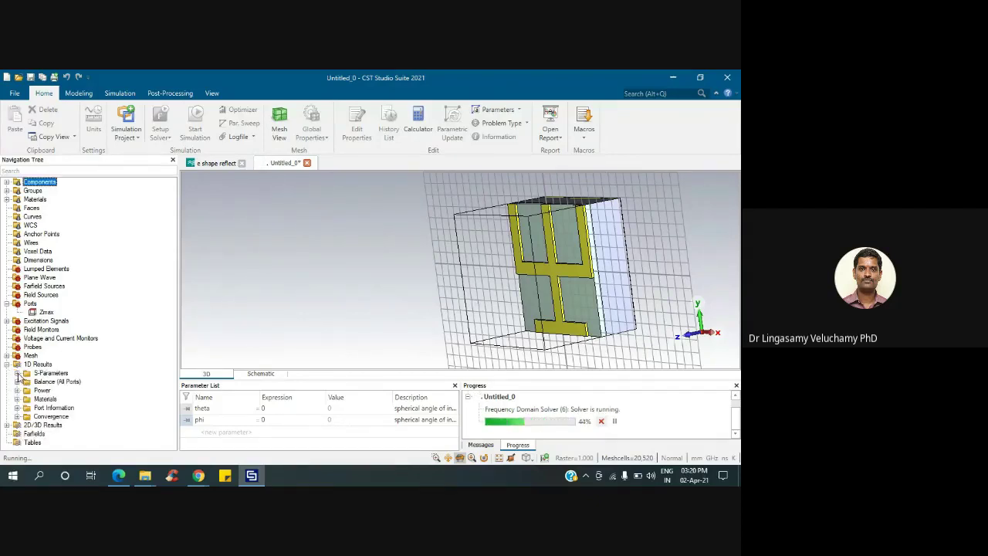
{"action": "left_click", "coordinate": [17, 373]}
{"action": "left_click", "coordinate": [71, 382]}
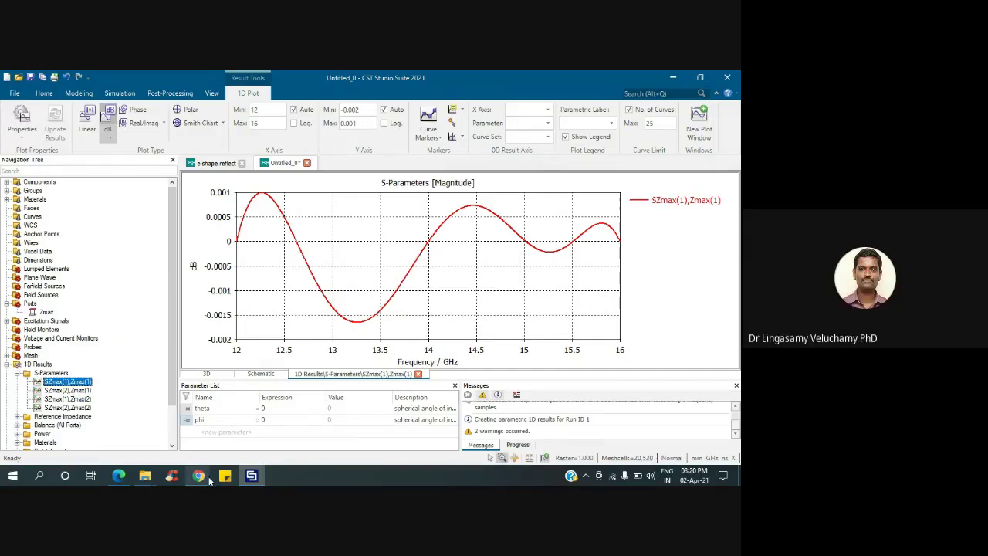
{"action": "mouse_move", "coordinate": [208, 480]}
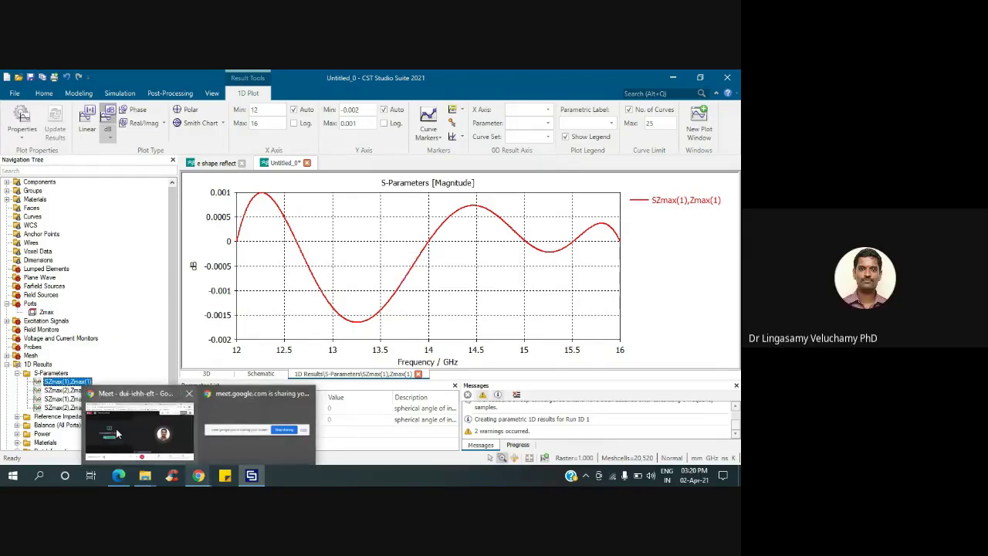
{"action": "mouse_move", "coordinate": [141, 423]}
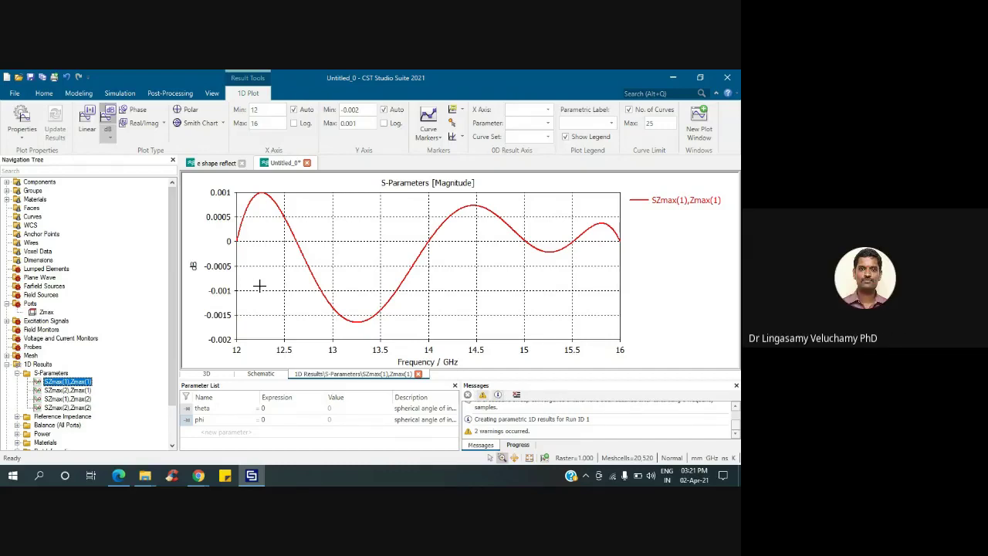
{"action": "left_click", "coordinate": [518, 446]}
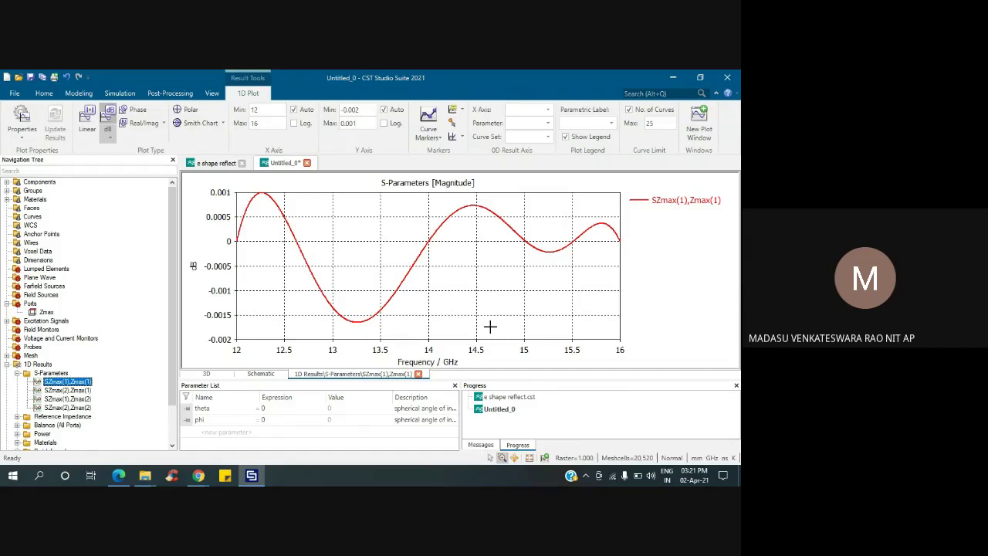
Step: Switch to Edge and examine the enlarged unit-cell geometry figure in the stub-loaded wideband reflectarray paper
{"action": "left_click", "coordinate": [120, 476]}
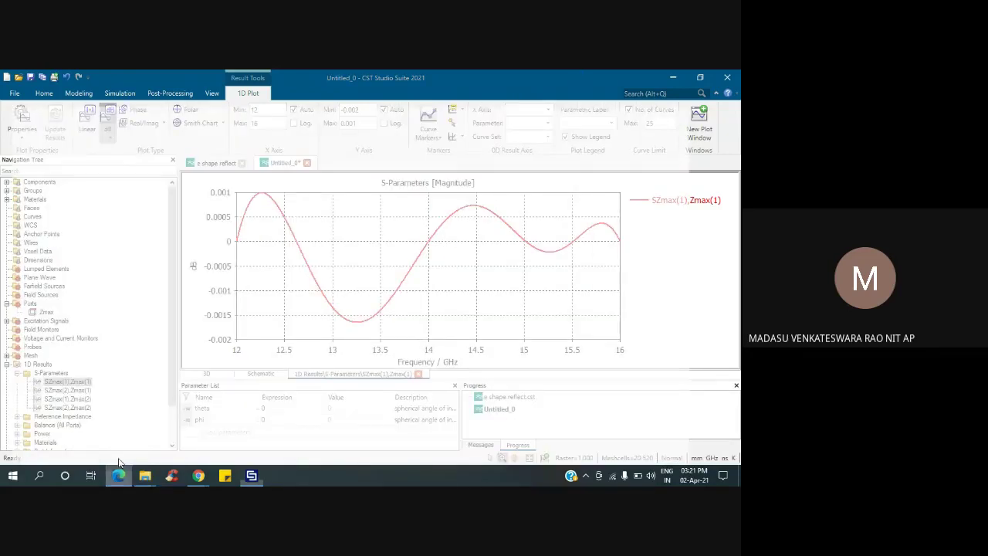
{"action": "scroll", "coordinate": [323, 335], "scroll_direction": "up", "scroll_amount": 12}
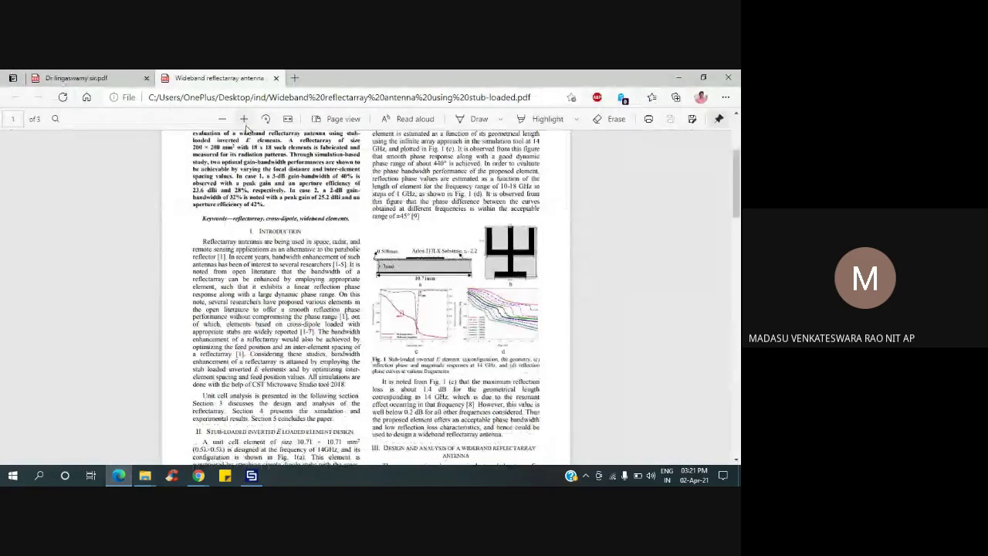
{"action": "left_click", "coordinate": [244, 119]}
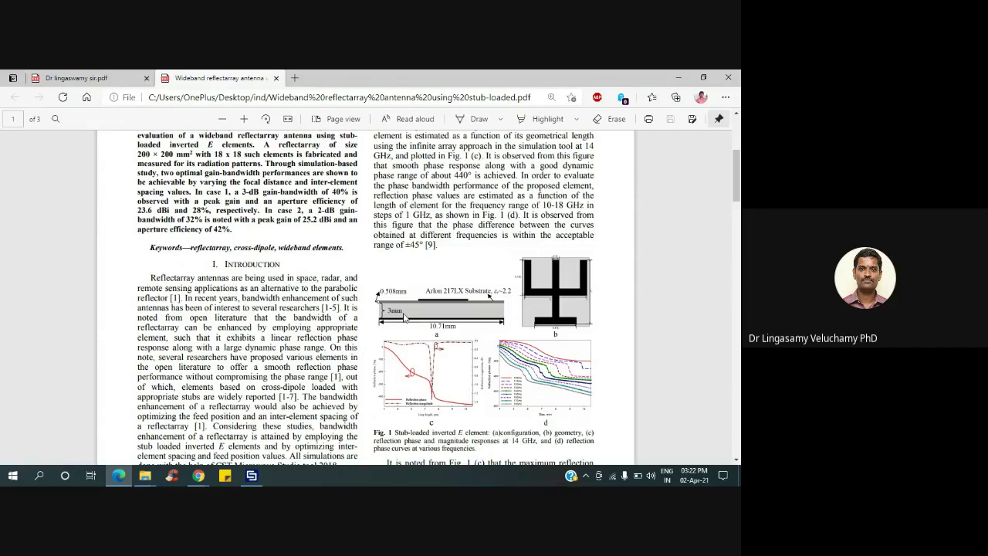
Step: Look through the cross loop and square ring slot reflectarray paper, examining its unit-cell geometry and reflection phase curves
{"action": "left_click", "coordinate": [63, 80]}
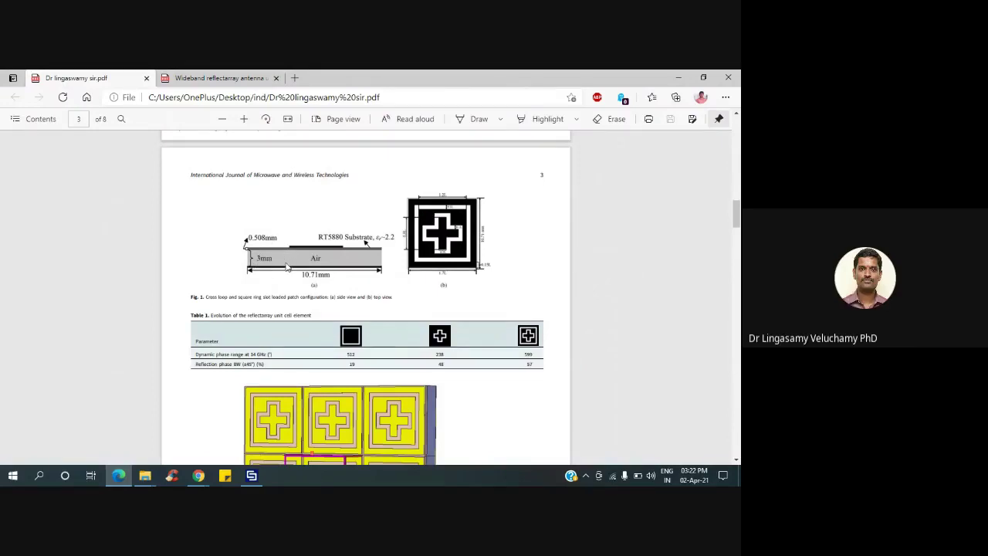
{"action": "scroll", "coordinate": [287, 267], "scroll_direction": "down", "scroll_amount": 2}
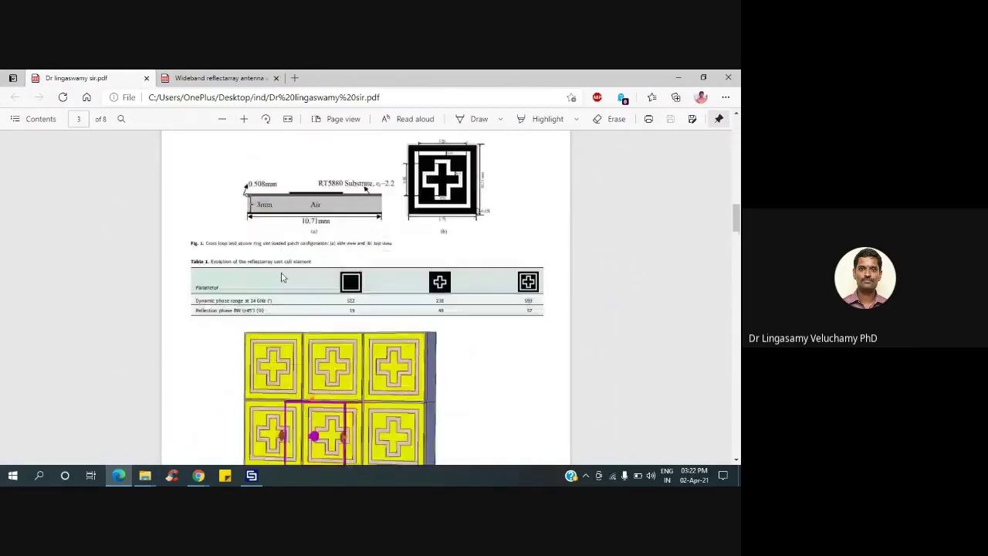
{"action": "scroll", "coordinate": [282, 278], "scroll_direction": "up", "scroll_amount": 12}
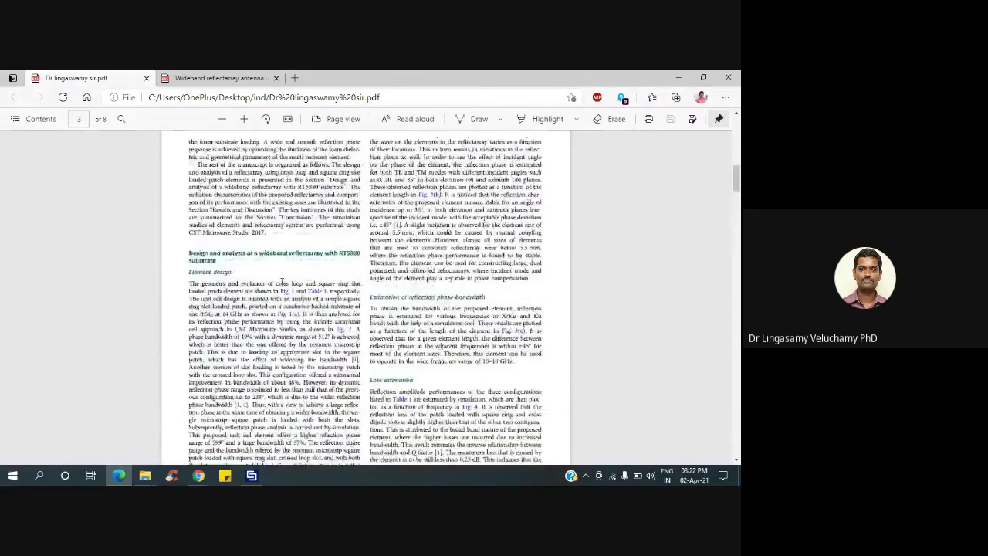
{"action": "scroll", "coordinate": [282, 283], "scroll_direction": "up", "scroll_amount": 10}
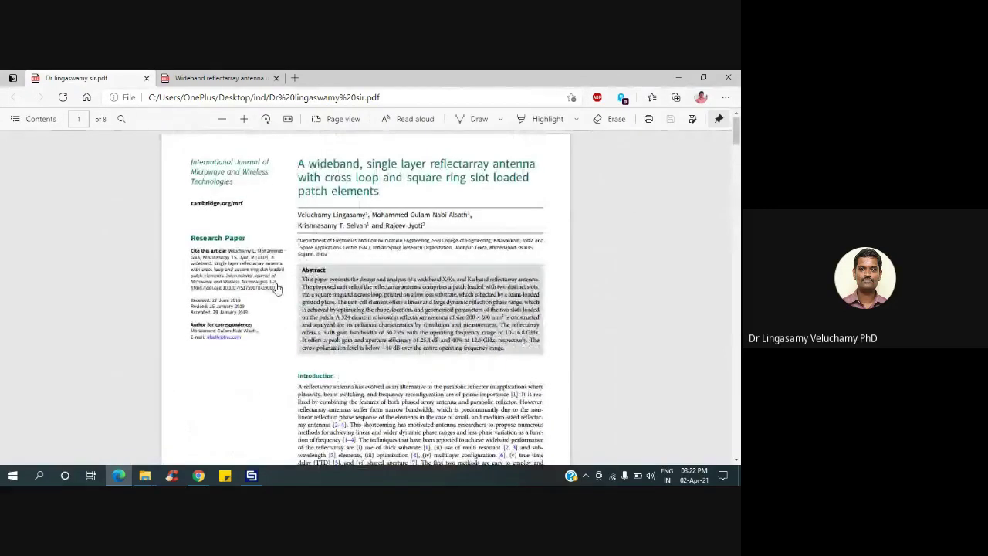
{"action": "scroll", "coordinate": [277, 287], "scroll_direction": "down", "scroll_amount": 12}
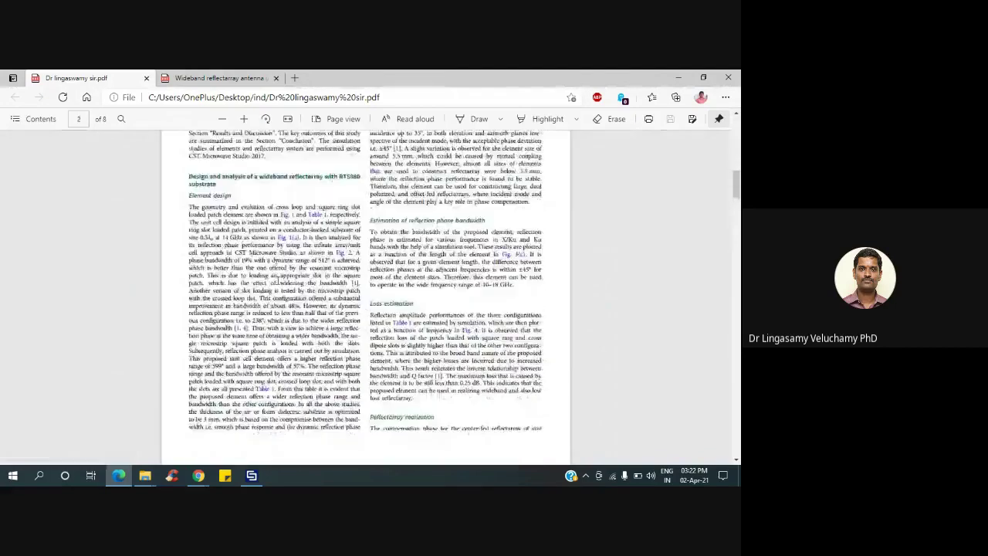
{"action": "scroll", "coordinate": [276, 282], "scroll_direction": "down", "scroll_amount": 10}
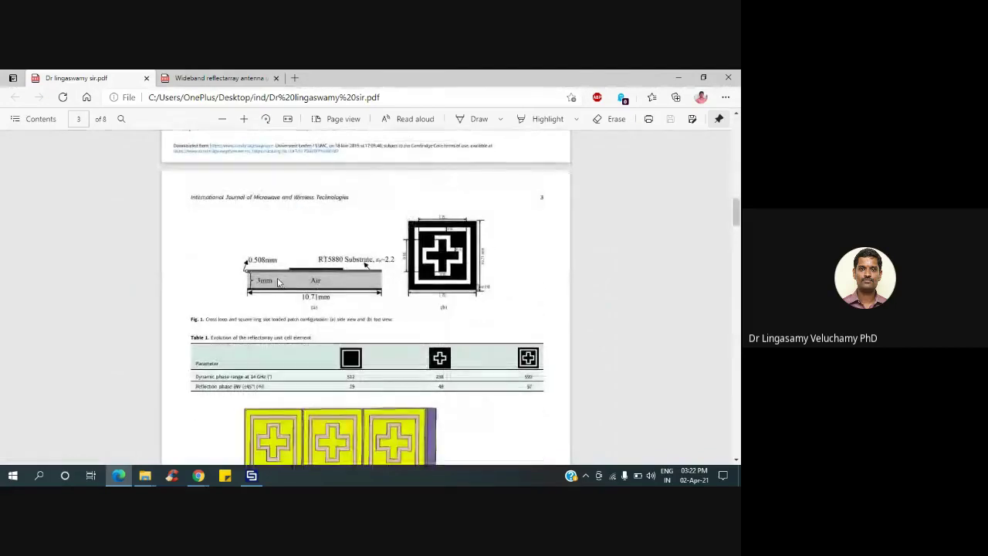
{"action": "scroll", "coordinate": [279, 282], "scroll_direction": "down", "scroll_amount": 5}
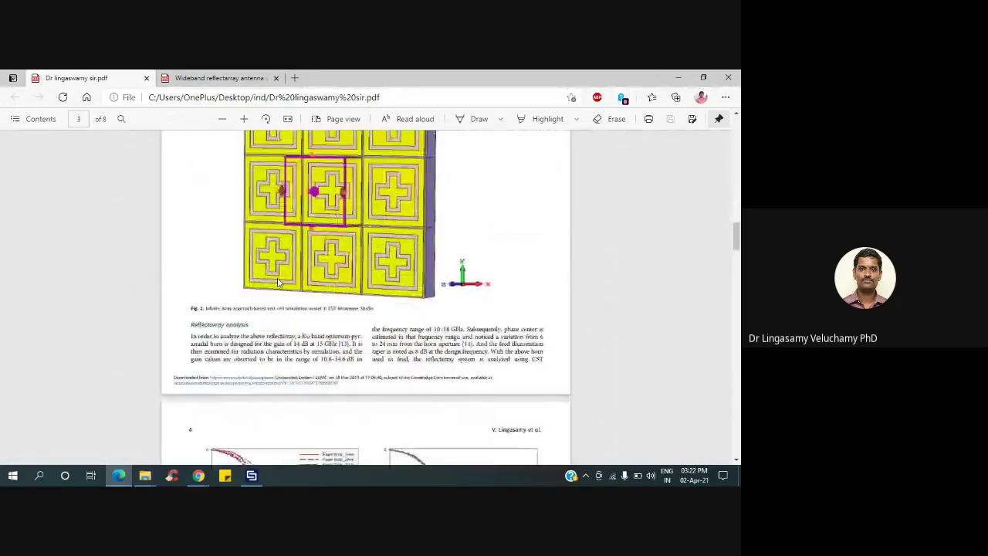
{"action": "scroll", "coordinate": [279, 283], "scroll_direction": "down", "scroll_amount": 5}
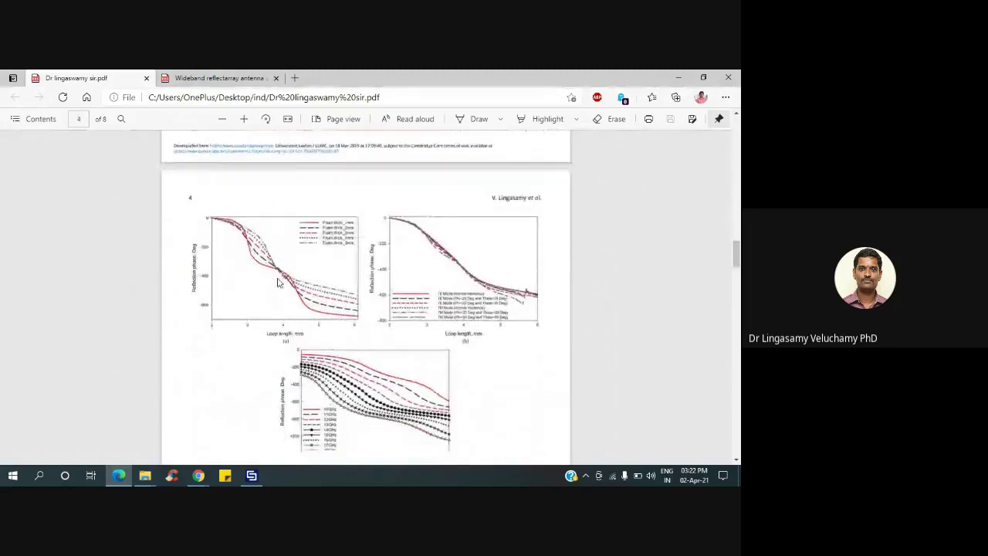
{"action": "scroll", "coordinate": [279, 282], "scroll_direction": "down", "scroll_amount": 3}
{"action": "scroll", "coordinate": [279, 282], "scroll_direction": "up", "scroll_amount": 1}
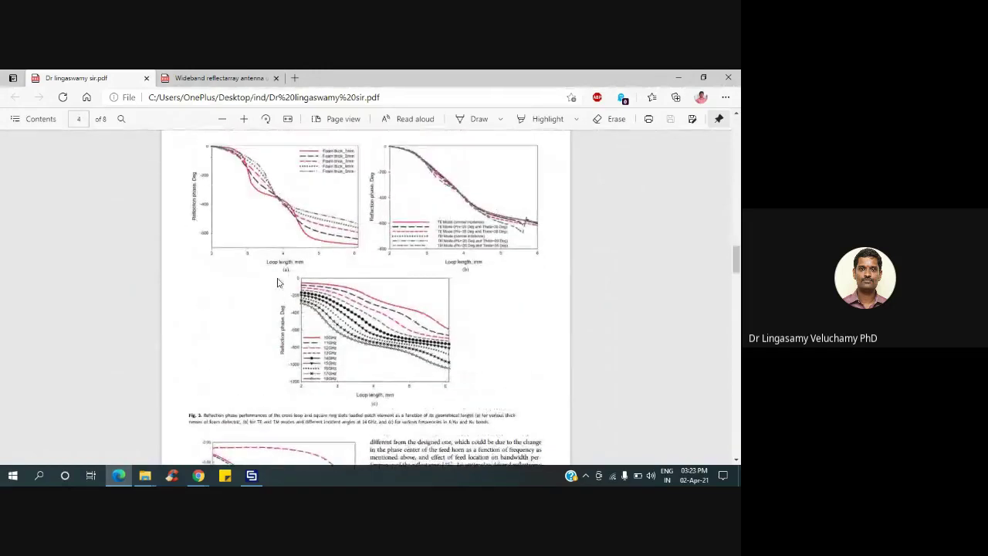
{"action": "scroll", "coordinate": [279, 283], "scroll_direction": "up", "scroll_amount": 1}
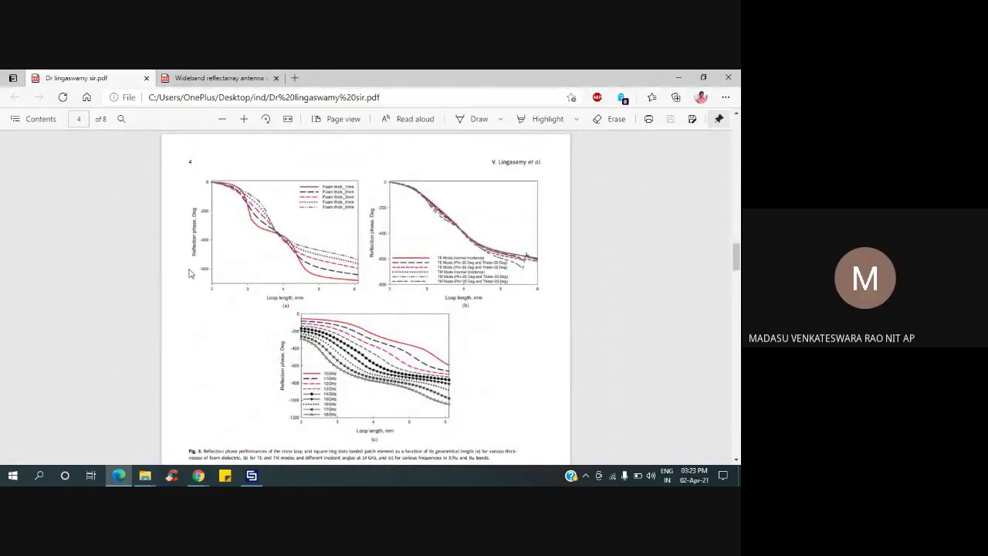
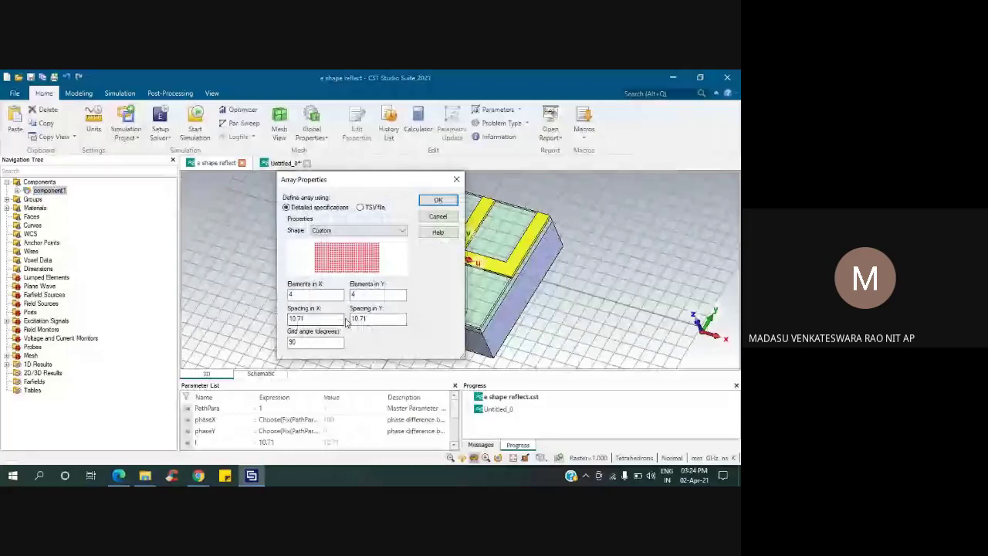
Step: Review the X and Y spacing in the e shape reflect model's array properties and close them without changes
{"action": "left_click", "coordinate": [378, 317]}
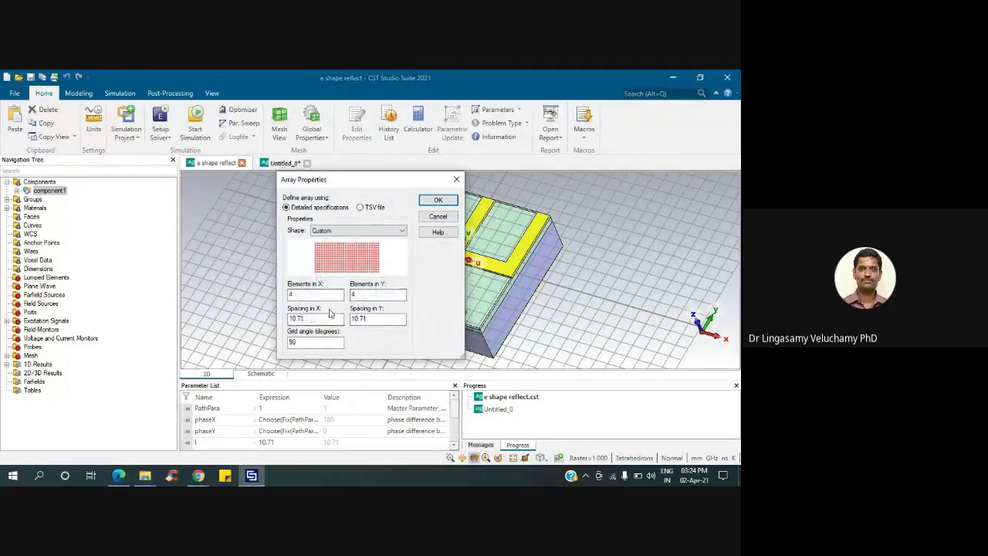
{"action": "left_click", "coordinate": [311, 318]}
{"action": "left_click_drag", "start_coordinate": [311, 318], "coordinate": [259, 332]}
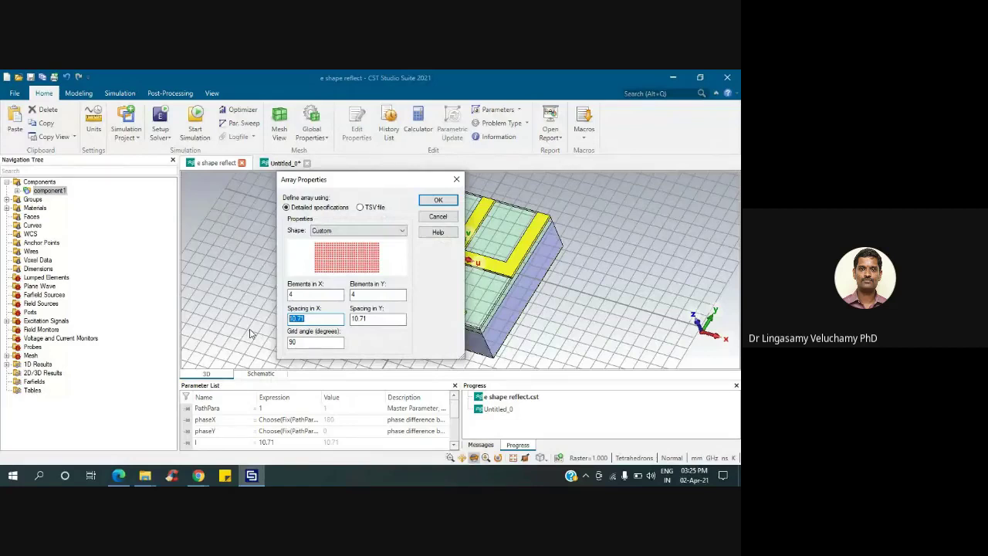
{"action": "left_click", "coordinate": [455, 182]}
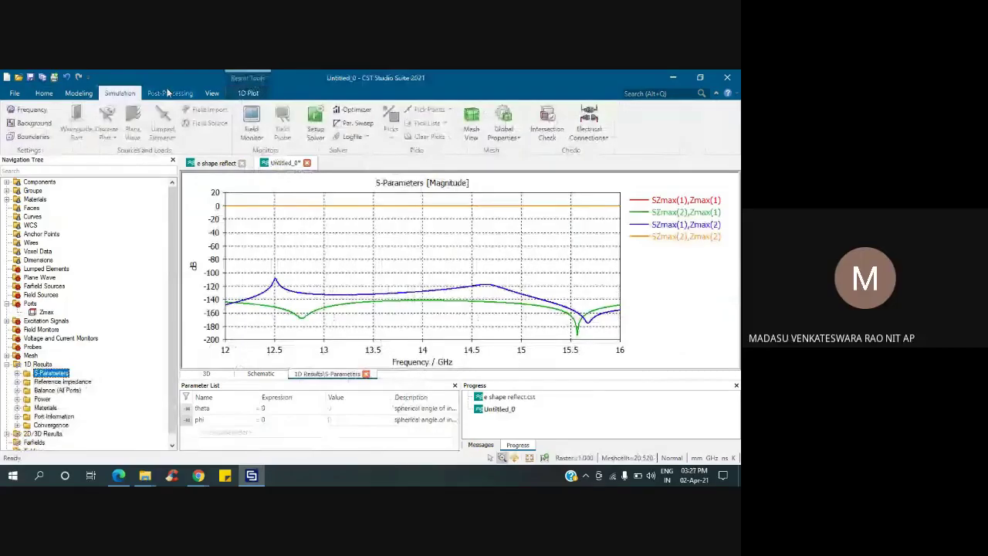
Step: Add and evaluate a 0D Mean Value post-processing result from the phase of SZmax(1),Zmax(1)
{"action": "left_click", "coordinate": [168, 92]}
{"action": "left_click", "coordinate": [441, 123]}
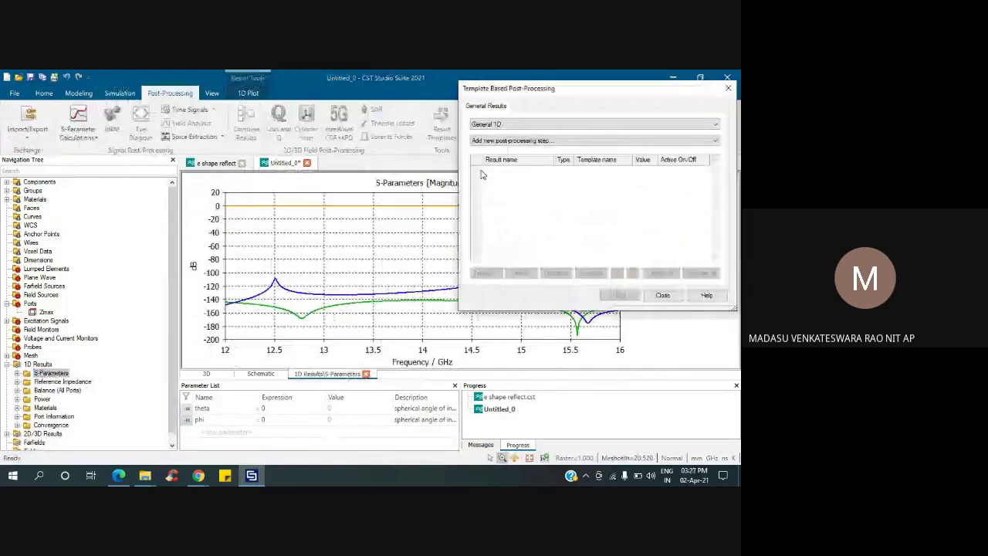
{"action": "left_click", "coordinate": [482, 173]}
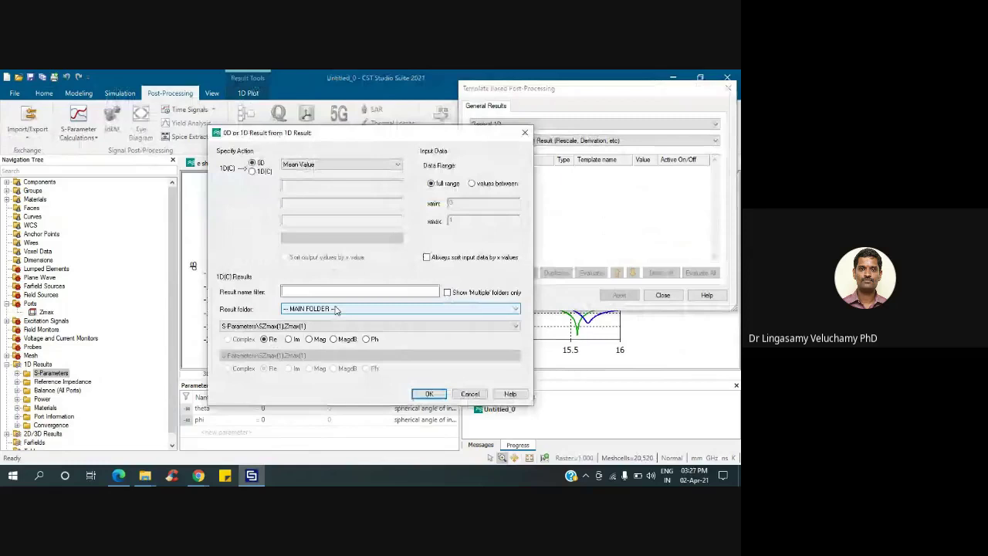
{"action": "left_click", "coordinate": [324, 326]}
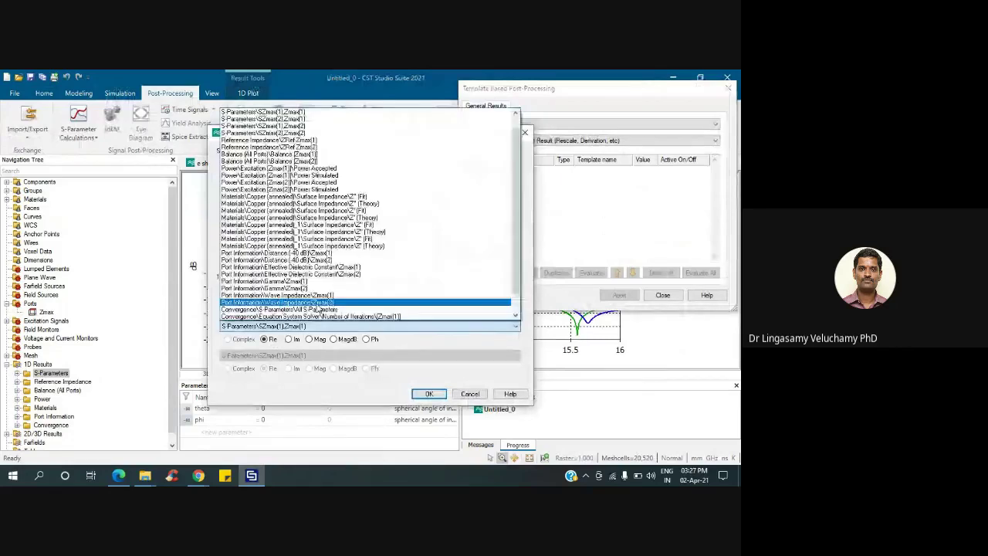
{"action": "left_click", "coordinate": [366, 339]}
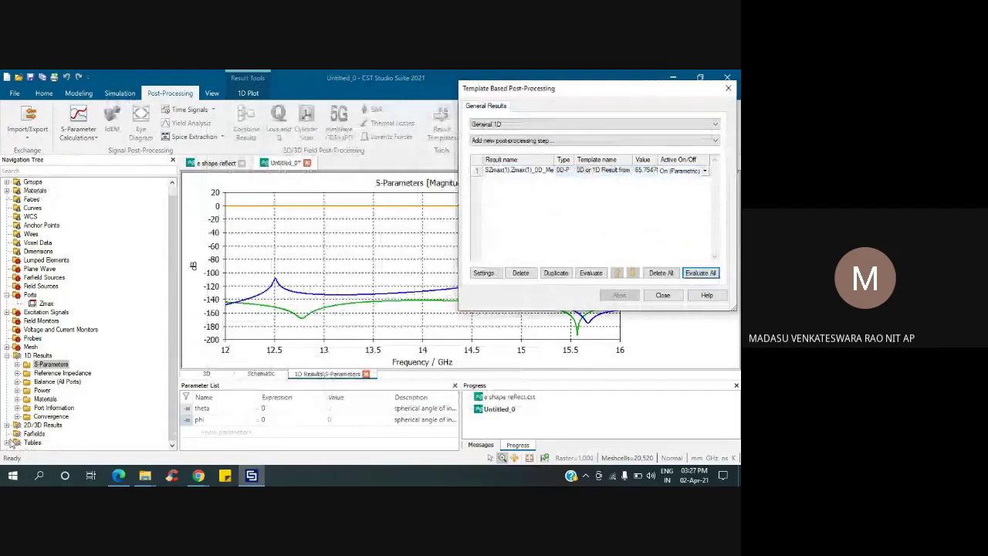
Step: Display the mean-value result of SZmax(1),Zmax(1) from the 0D results tables
{"action": "left_click", "coordinate": [8, 443]}
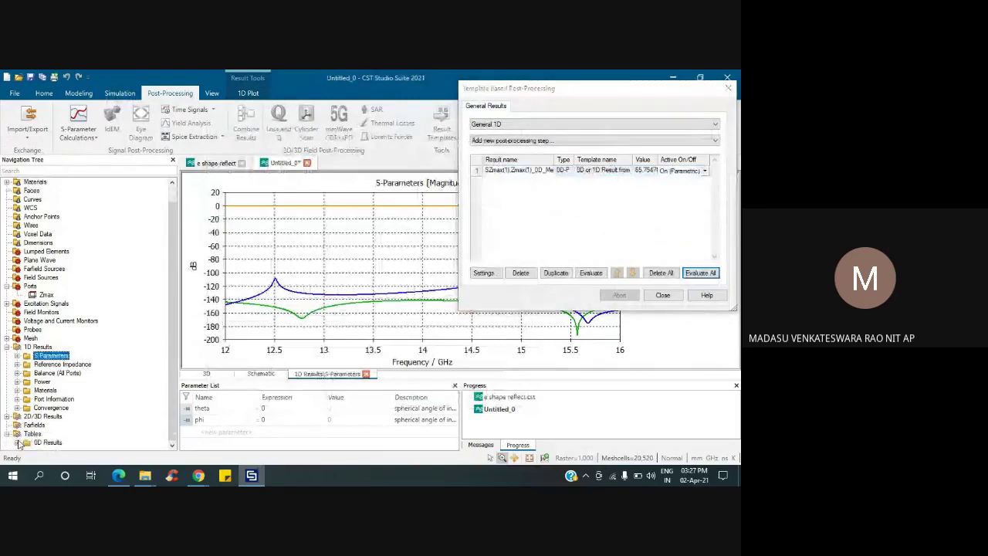
{"action": "left_click", "coordinate": [18, 443]}
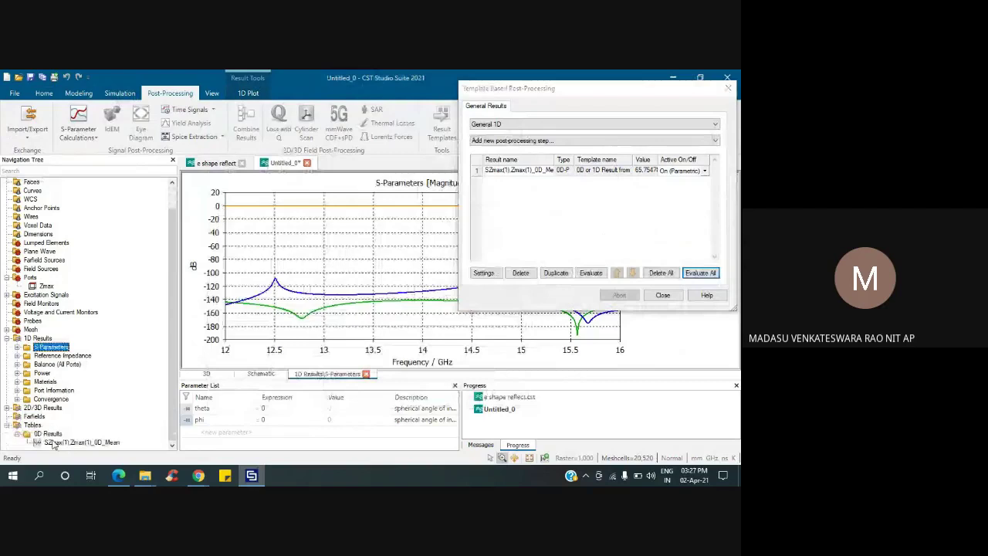
{"action": "left_click", "coordinate": [52, 443]}
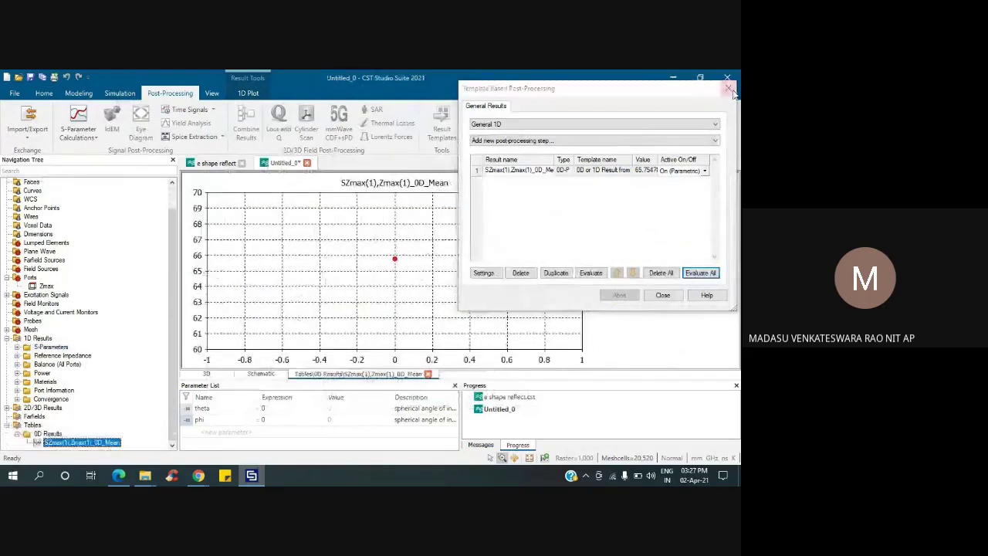
Step: Close the template-based post-processing, collapse the result tables and display the unit cell's 3D model
{"action": "left_click", "coordinate": [728, 89]}
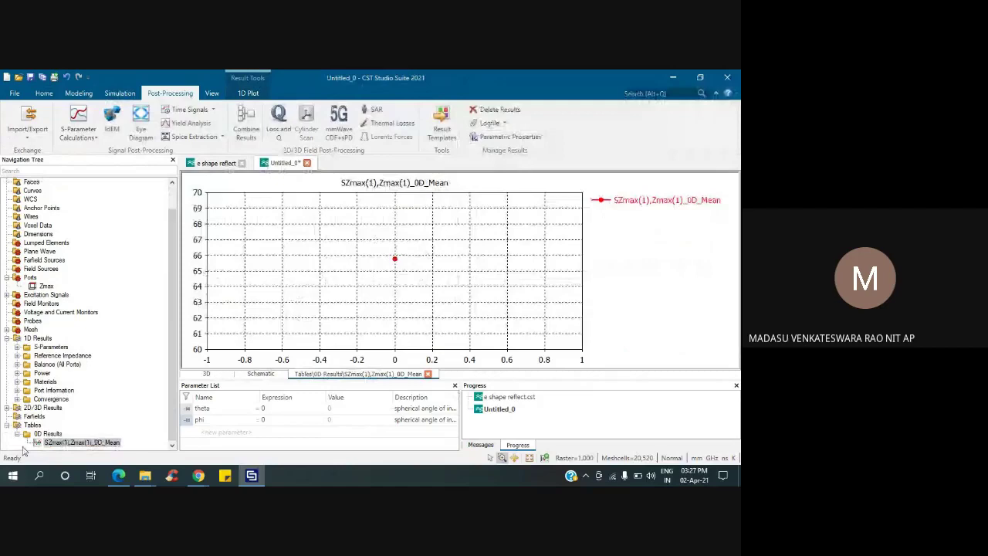
{"action": "left_click", "coordinate": [7, 424]}
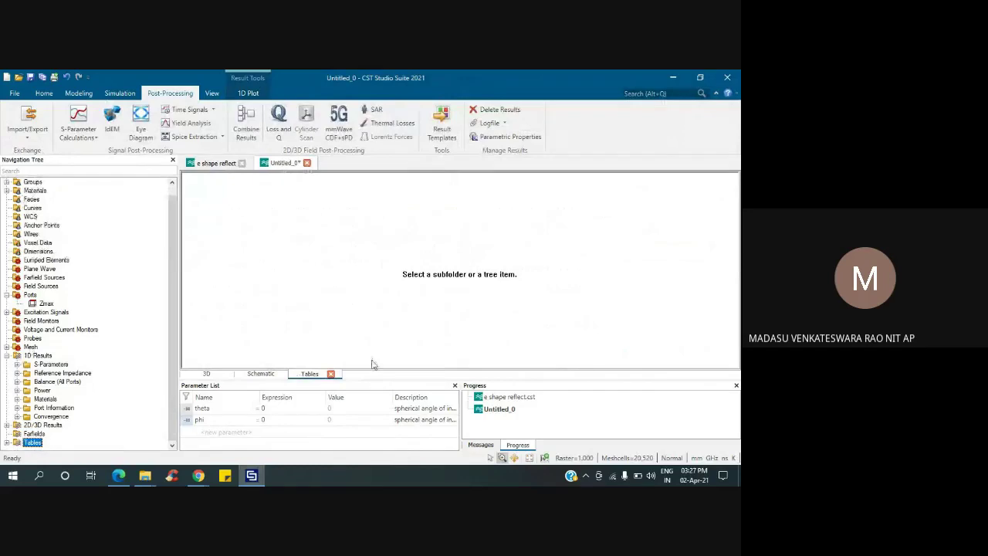
{"action": "scroll", "coordinate": [43, 201], "scroll_direction": "up", "scroll_amount": 1}
{"action": "left_click", "coordinate": [41, 182]}
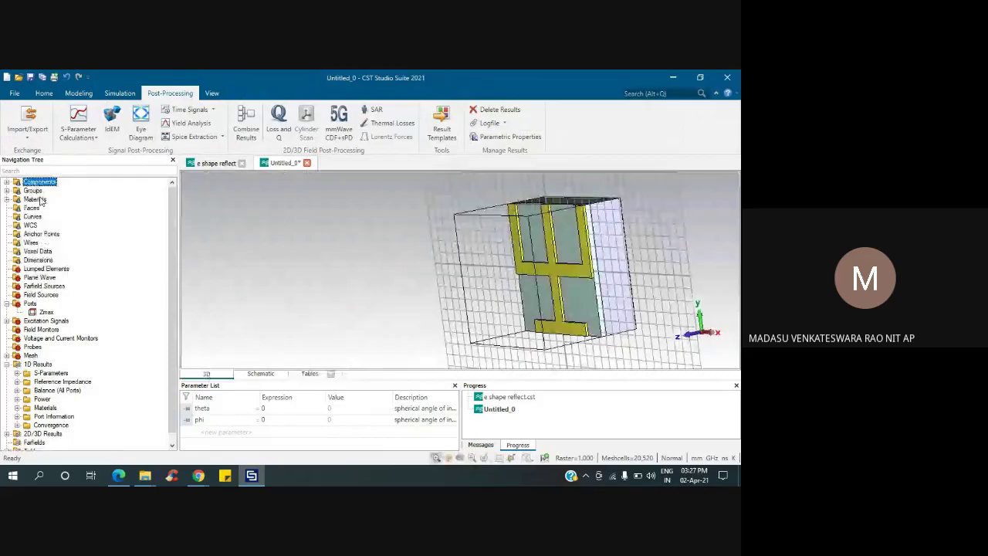
Step: Start a new General 1D post-processing step using the 0D or 1D Result from 1D Result template
{"action": "left_click", "coordinate": [438, 131]}
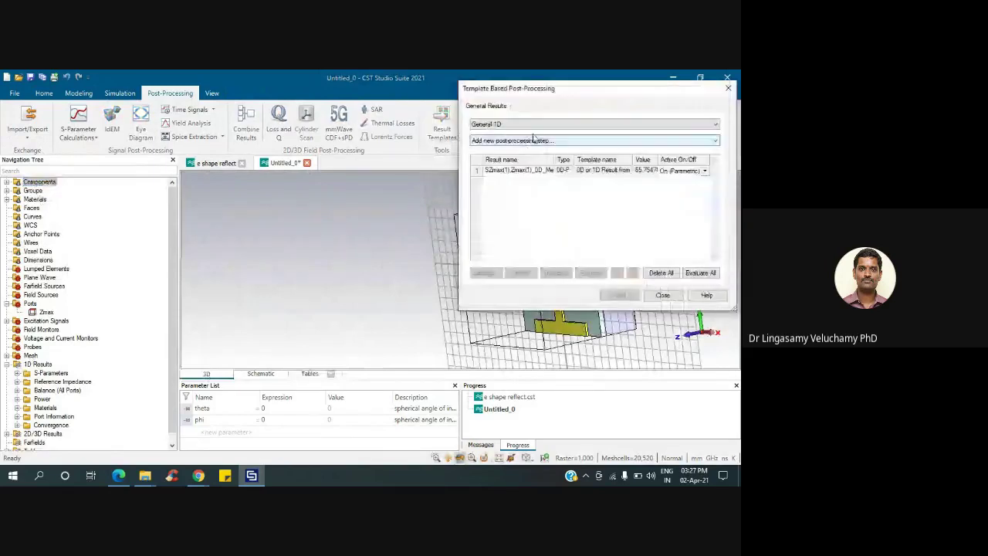
{"action": "left_click", "coordinate": [530, 141]}
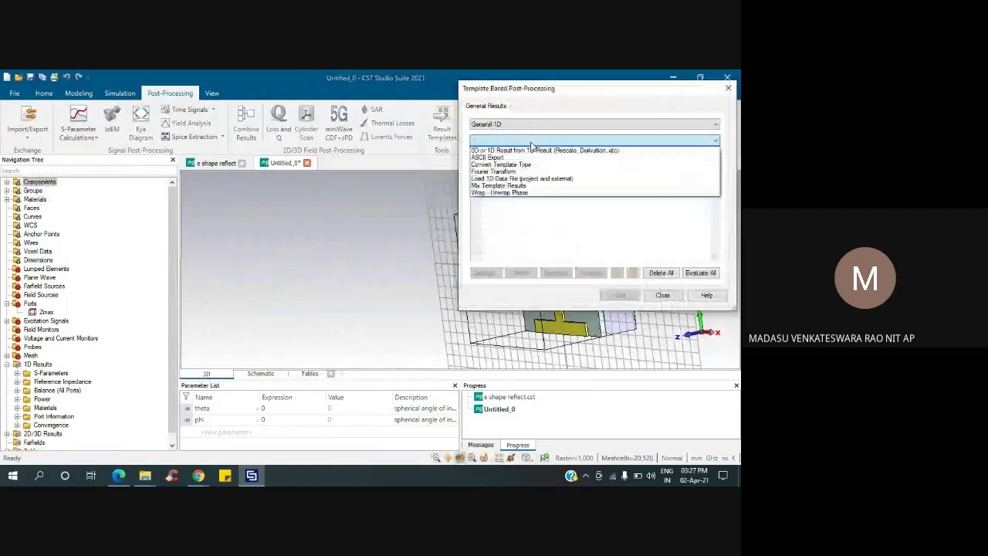
{"action": "left_click", "coordinate": [530, 149]}
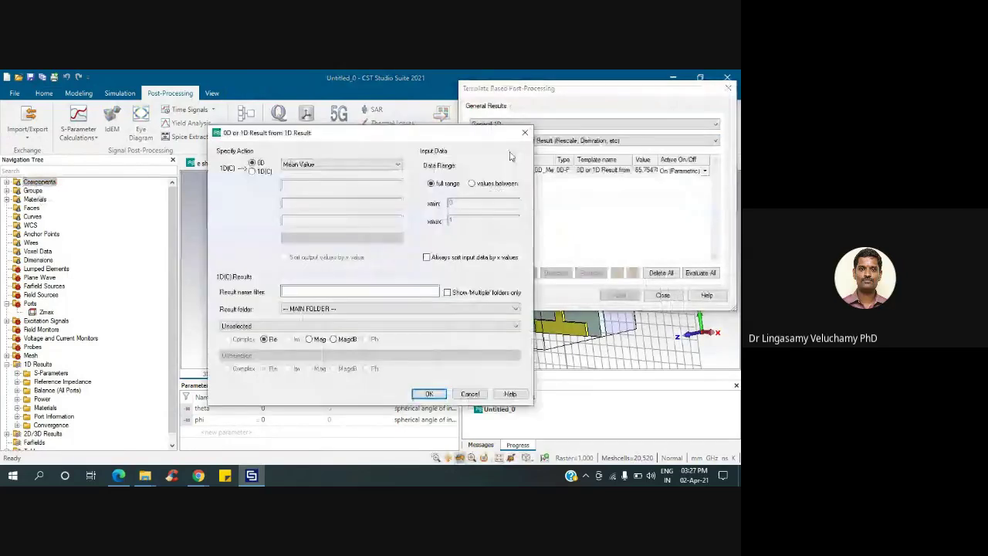
{"action": "left_click", "coordinate": [525, 133]}
{"action": "left_click", "coordinate": [540, 141]}
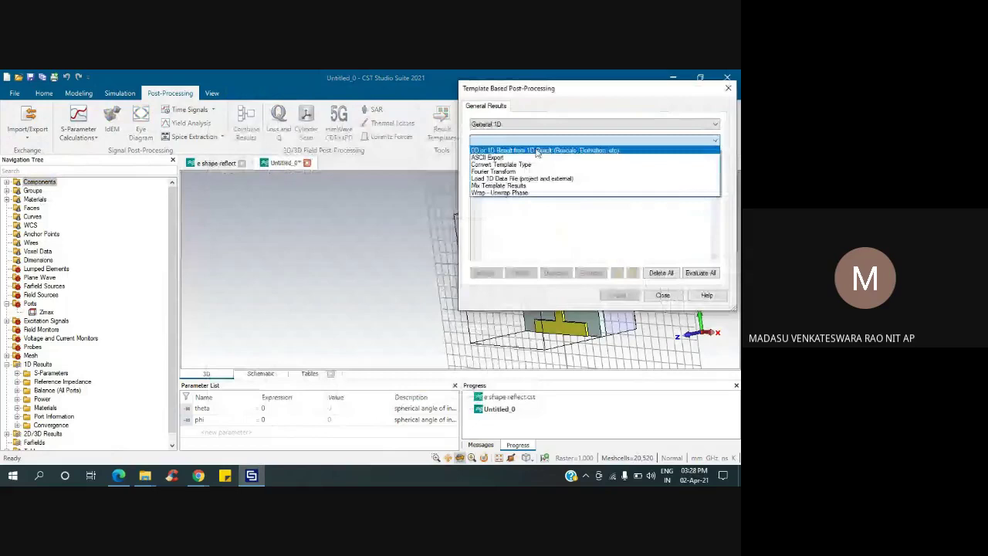
{"action": "left_click", "coordinate": [538, 151]}
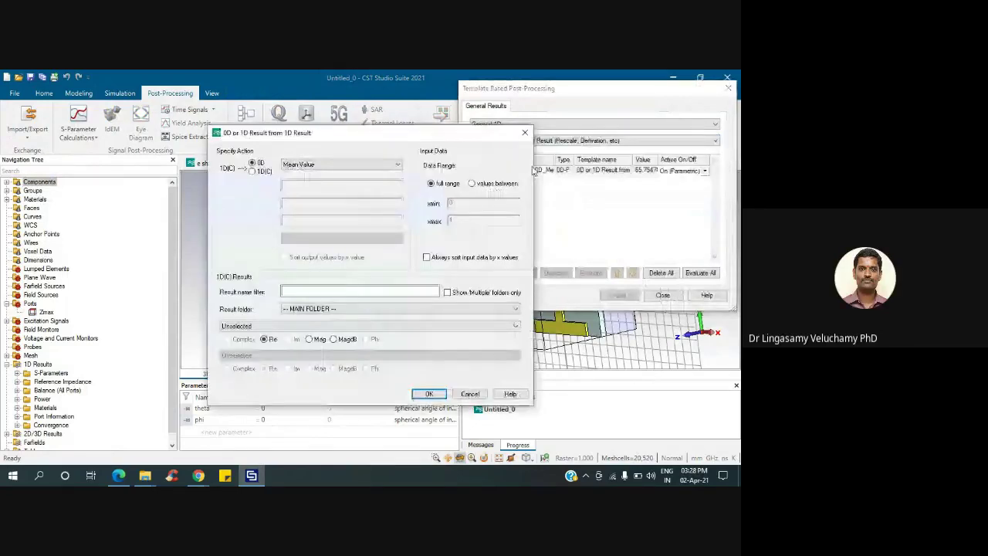
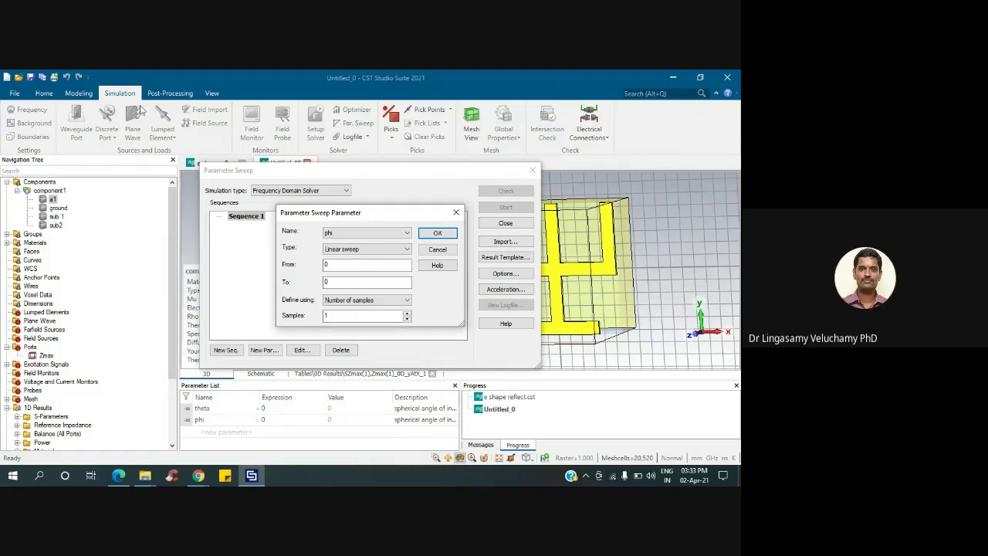
Step: Set up phi in the parameter sweep as a linear sweep from 3 to 10
{"action": "left_click", "coordinate": [404, 233]}
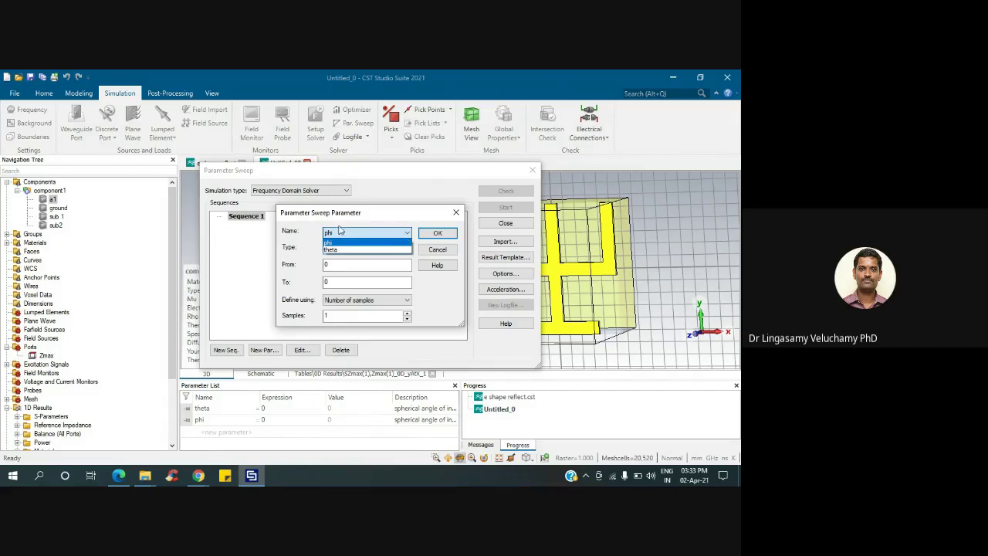
{"action": "left_click", "coordinate": [230, 230]}
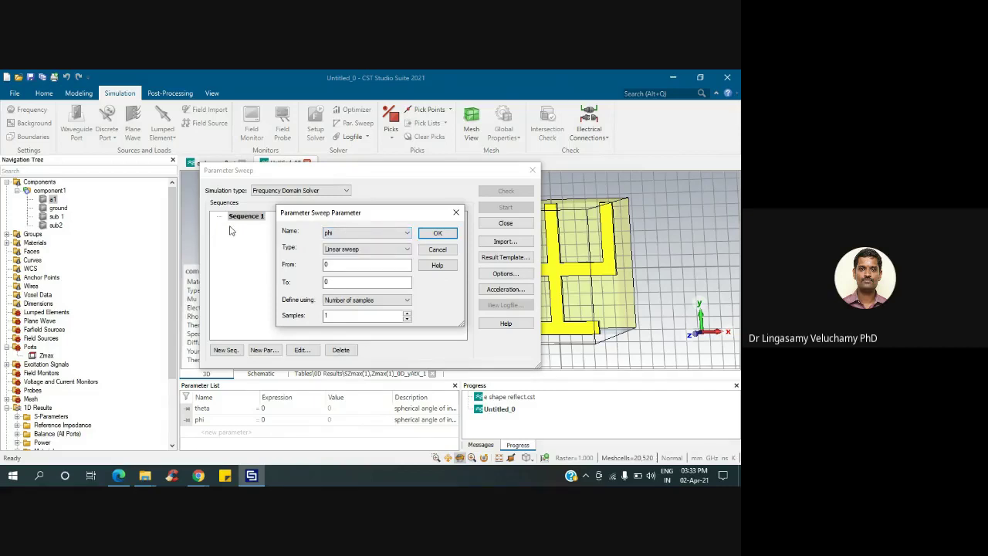
{"action": "left_click", "coordinate": [349, 249]}
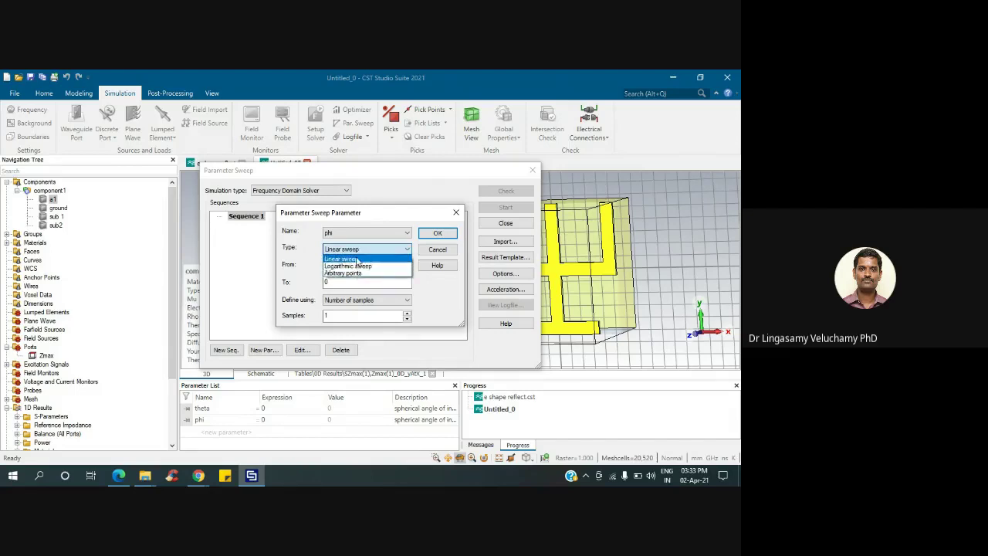
{"action": "left_click", "coordinate": [357, 259]}
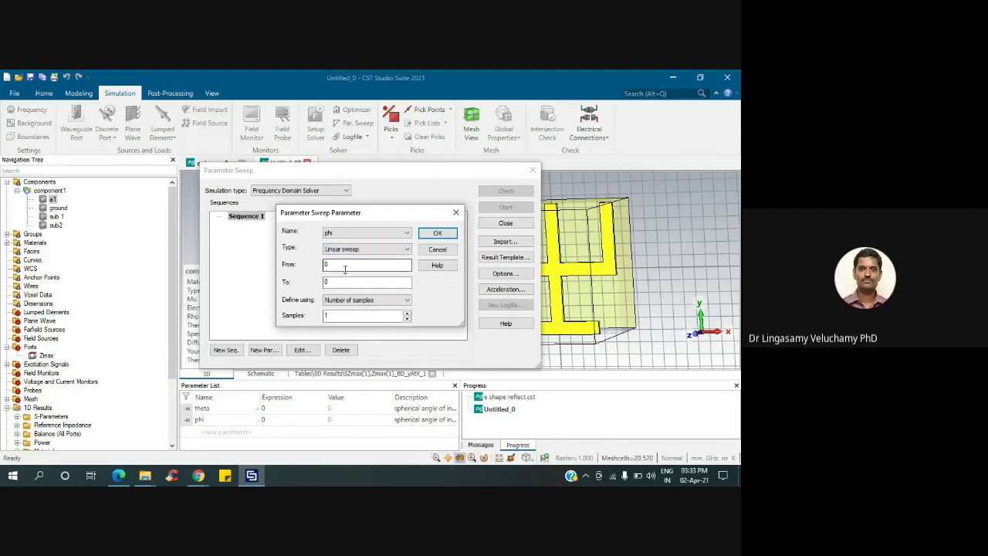
{"action": "key", "text": "BackSpace"}
{"action": "type", "text": "3"}
{"action": "key", "text": "Tab"}
{"action": "type", "text": "1"}
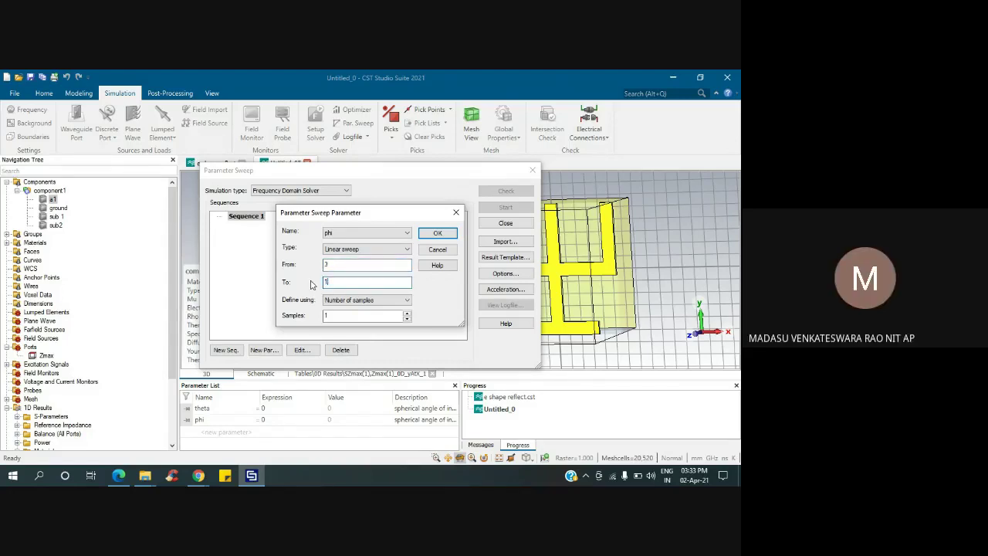
{"action": "type", "text": "0"}
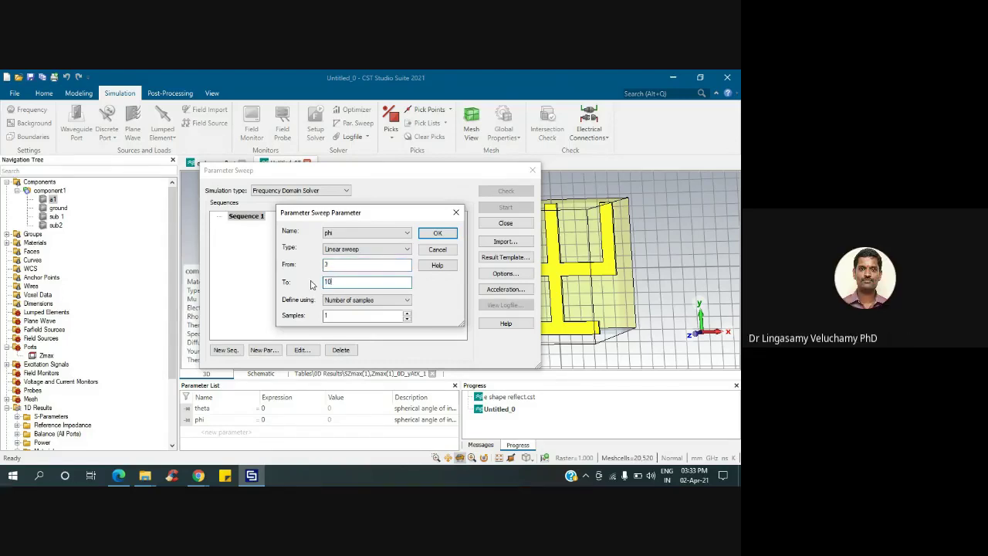
Step: Define the phi sweep by number of samples, add it to Sequence 1 and close the parameter sweep
{"action": "left_click", "coordinate": [384, 302]}
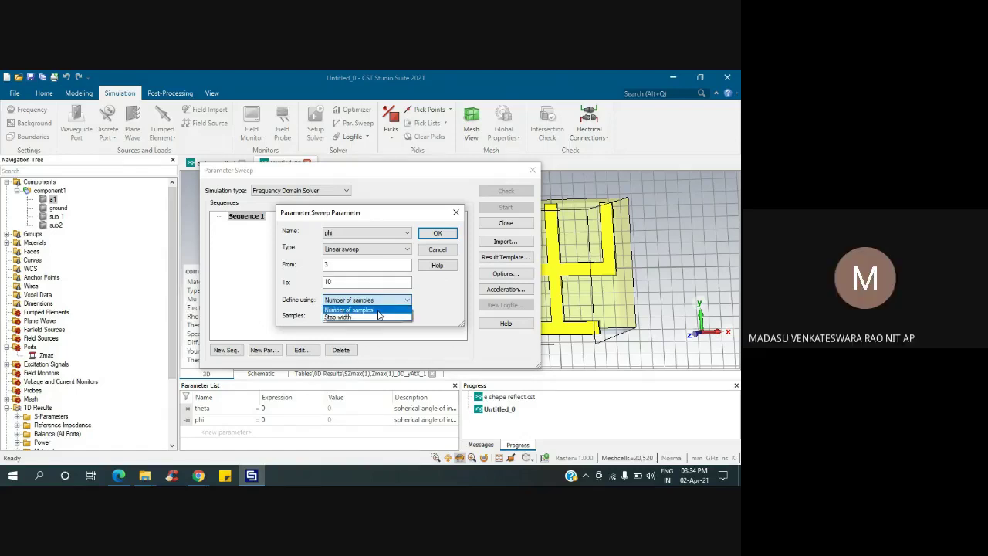
{"action": "left_click", "coordinate": [378, 311]}
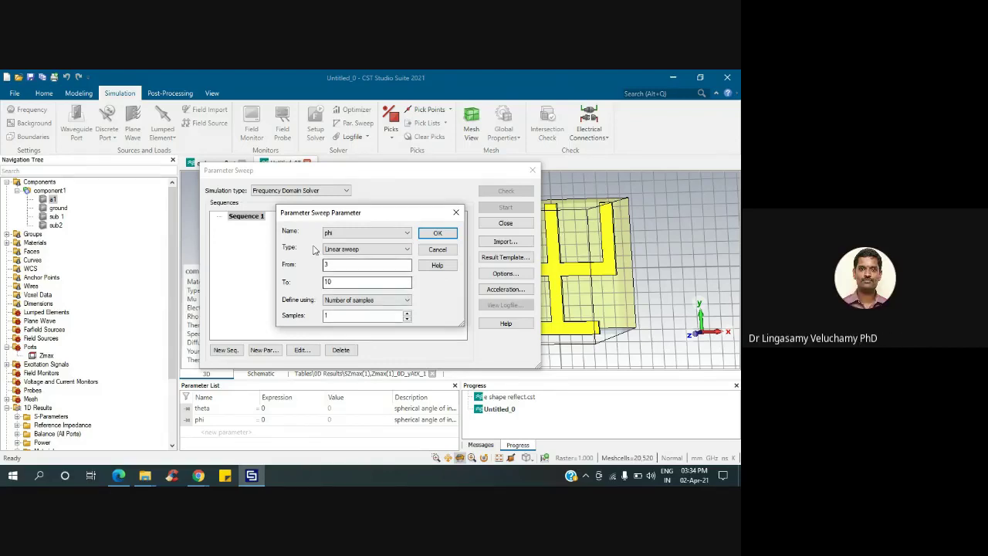
{"action": "left_click", "coordinate": [430, 236]}
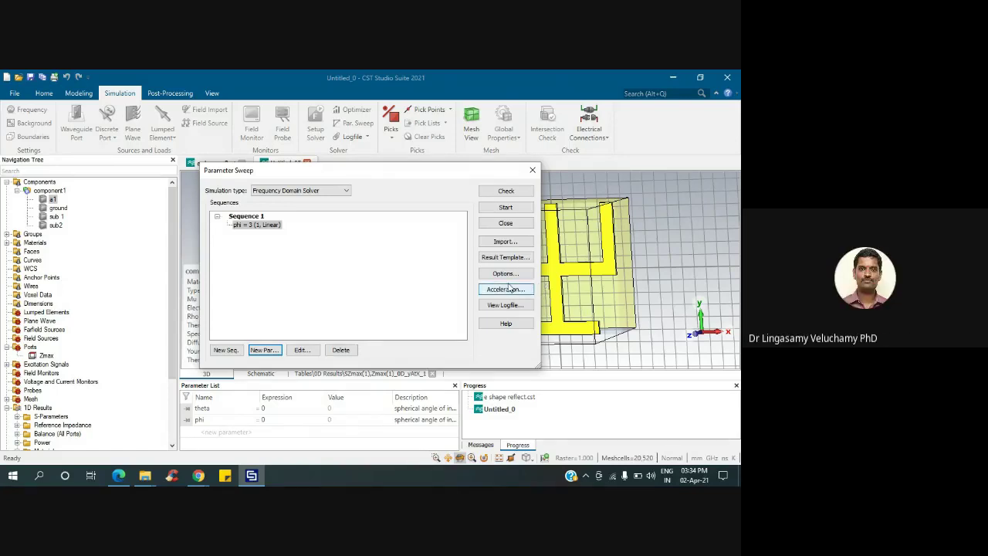
{"action": "left_click", "coordinate": [532, 170]}
Step: Switch to the e shape reflect model and open the history tree of its a1 patch
{"action": "left_click", "coordinate": [53, 199]}
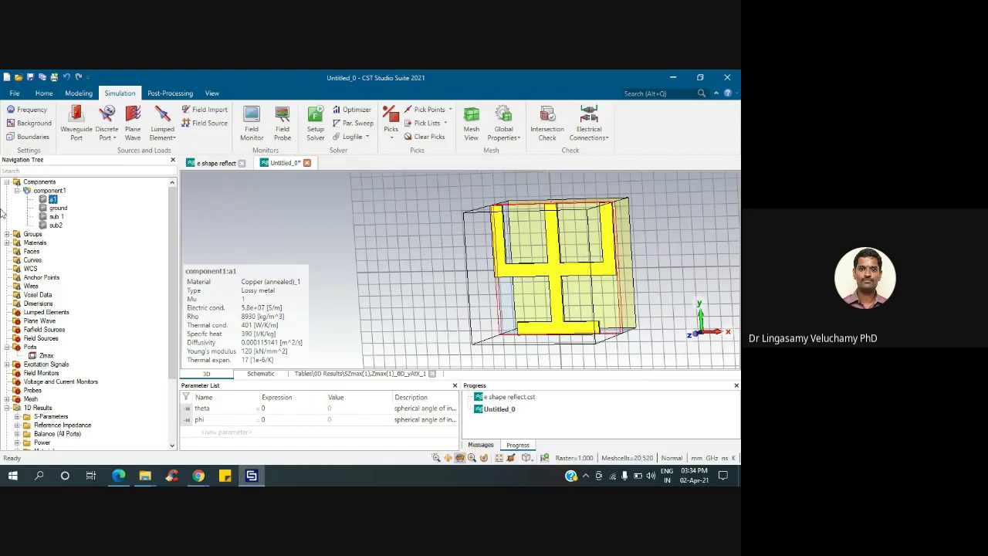
{"action": "left_click", "coordinate": [217, 164]}
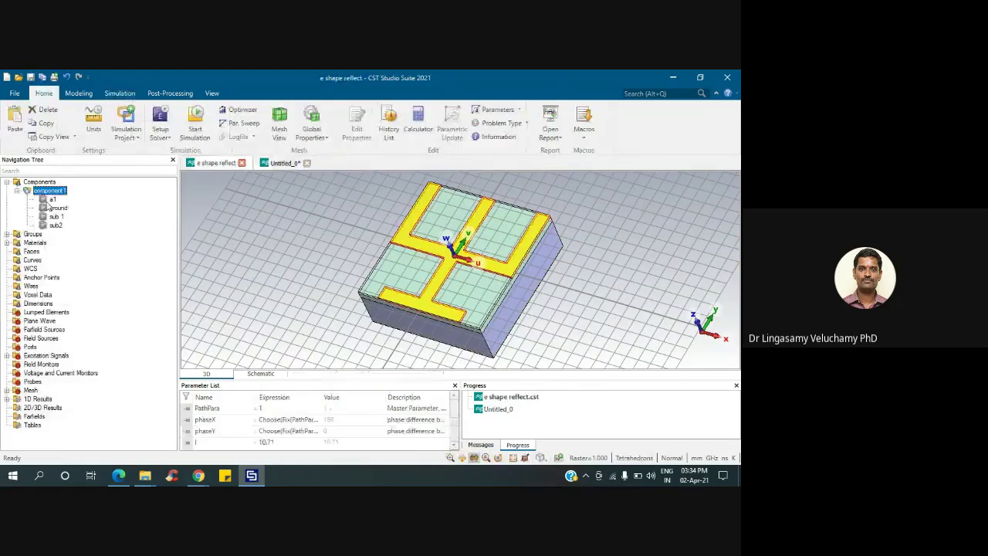
{"action": "mouse_move", "coordinate": [48, 204]}
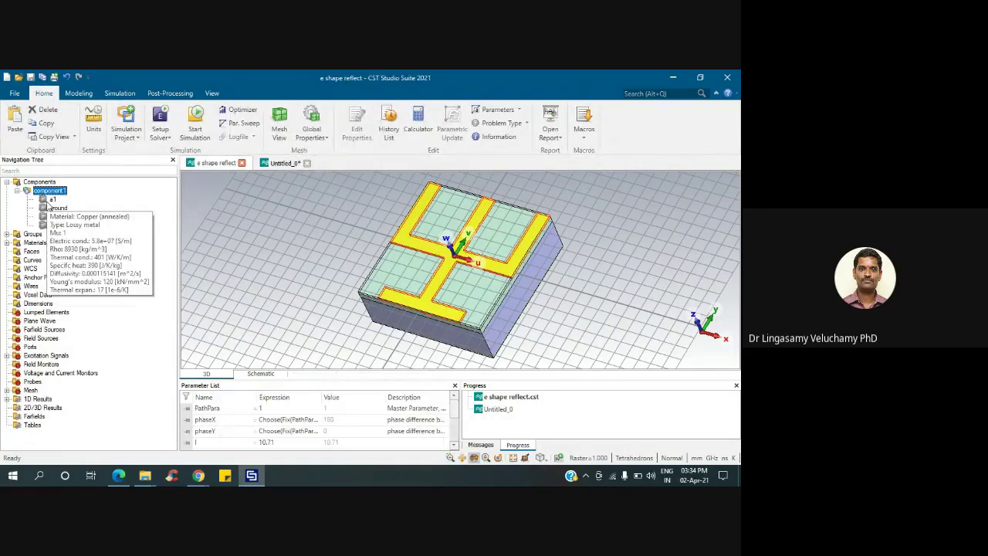
{"action": "left_click", "coordinate": [50, 202]}
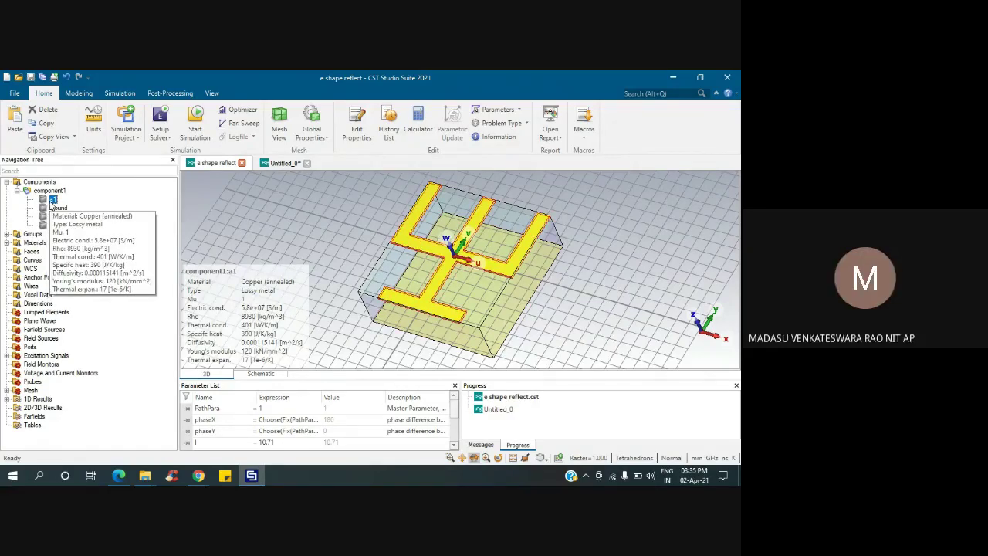
{"action": "double_click", "coordinate": [52, 200]}
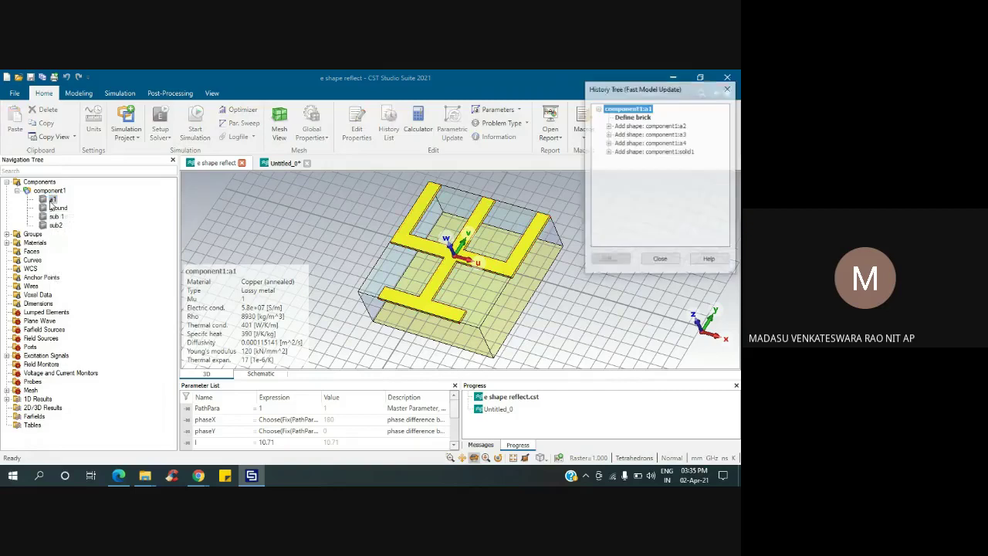
Step: Expand the a2 and a3 shapes in a1's history tree and highlight the a2 brick in the model
{"action": "left_click", "coordinate": [609, 126]}
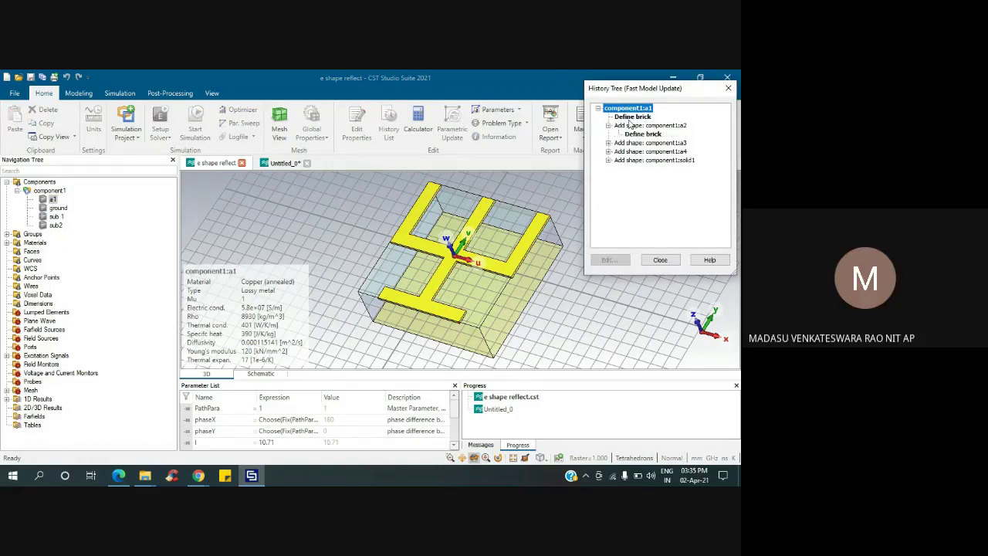
{"action": "left_click", "coordinate": [634, 135]}
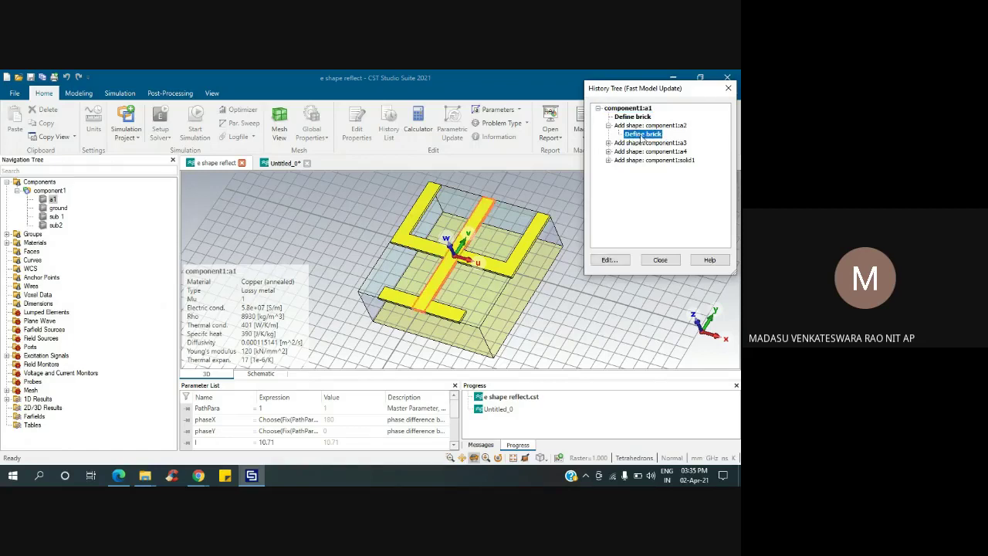
{"action": "left_click", "coordinate": [609, 143]}
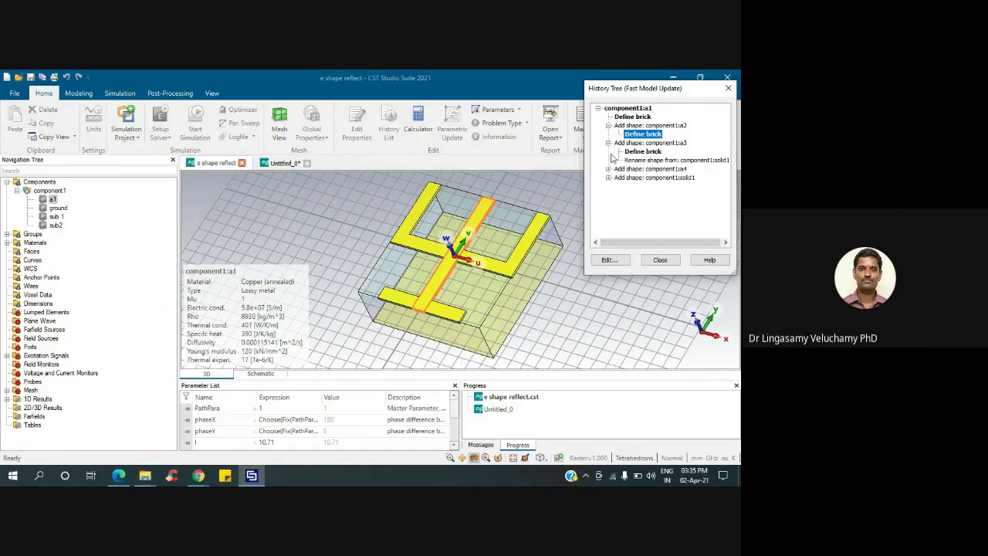
{"action": "left_click", "coordinate": [609, 144]}
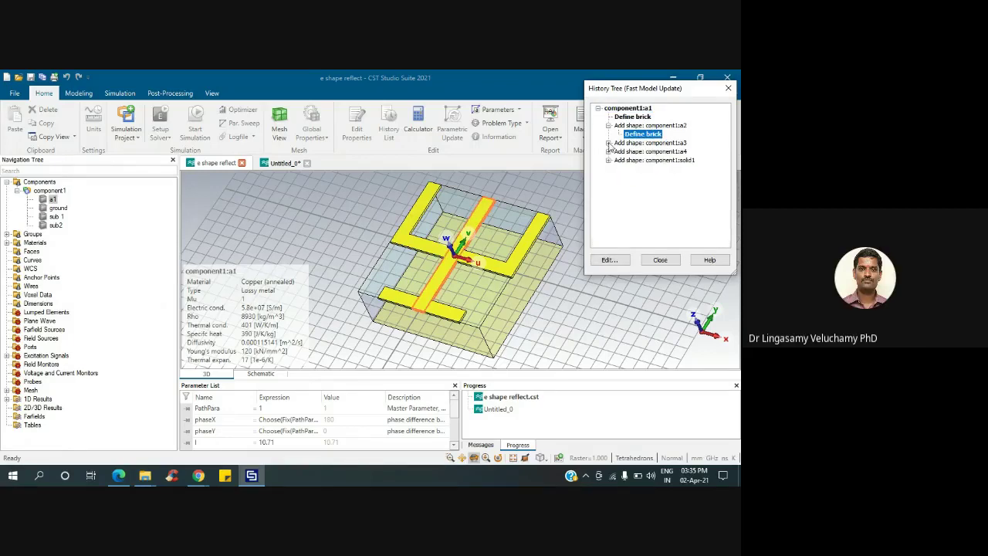
{"action": "left_click", "coordinate": [609, 144]}
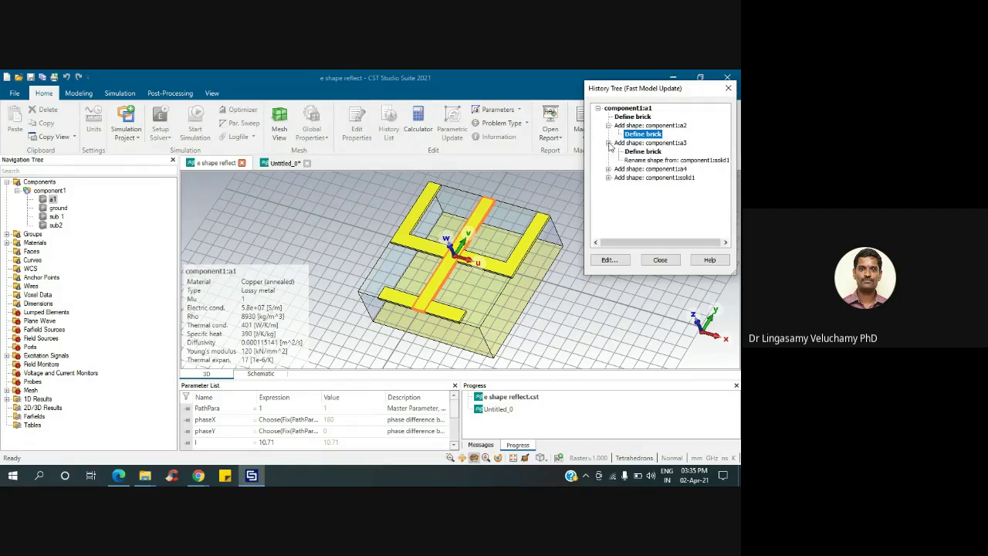
Step: Review the a2 brick's parametric dimensions, accept them as they are and close the history tree
{"action": "double_click", "coordinate": [649, 136]}
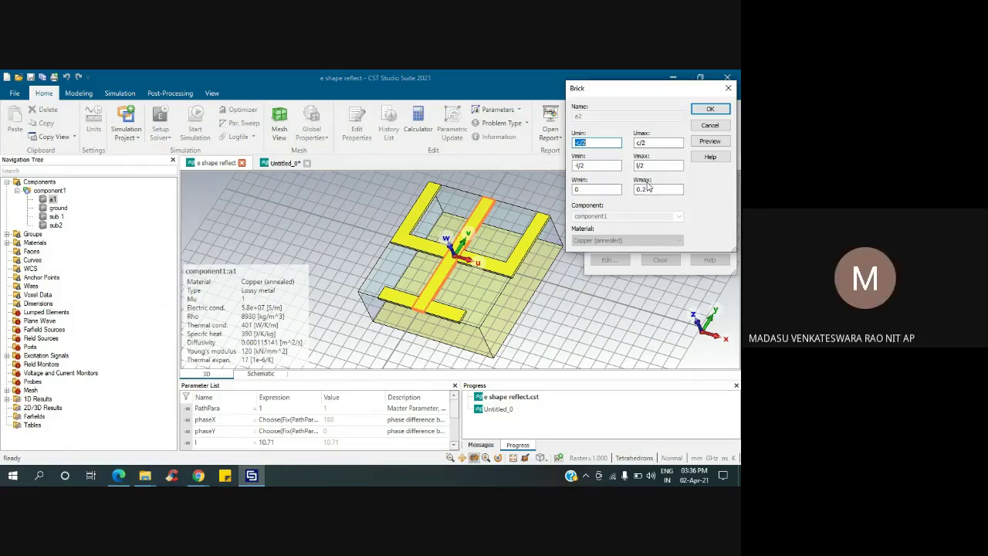
{"action": "left_click", "coordinate": [709, 109]}
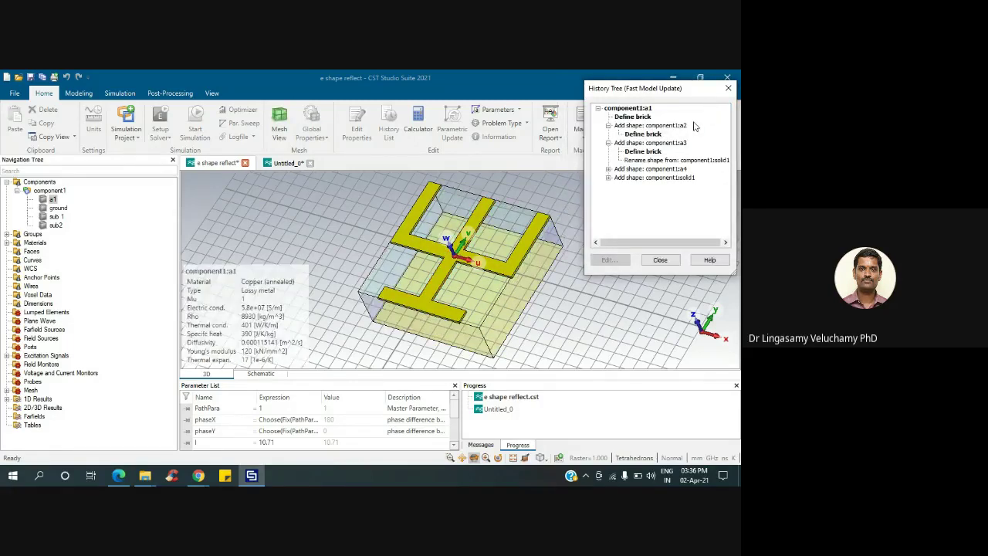
{"action": "left_click", "coordinate": [660, 260]}
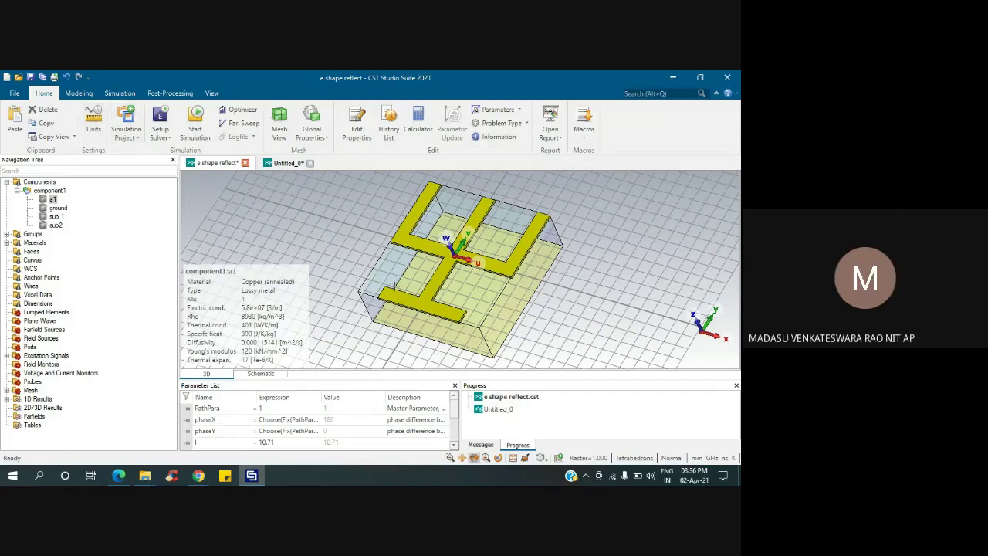
Step: Switch to the Google Meet call in Chrome and try to leave the meeting
{"action": "mouse_move", "coordinate": [251, 475]}
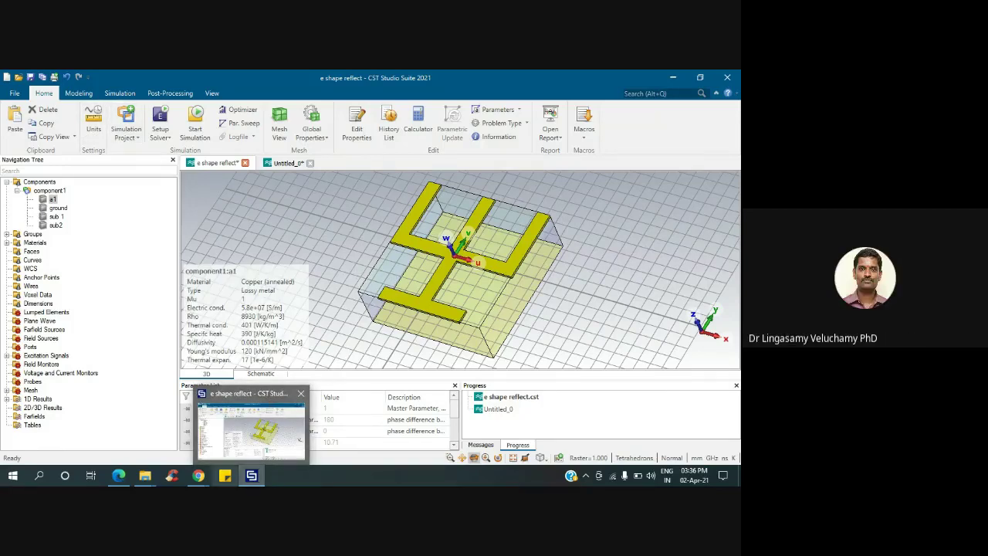
{"action": "mouse_move", "coordinate": [197, 478]}
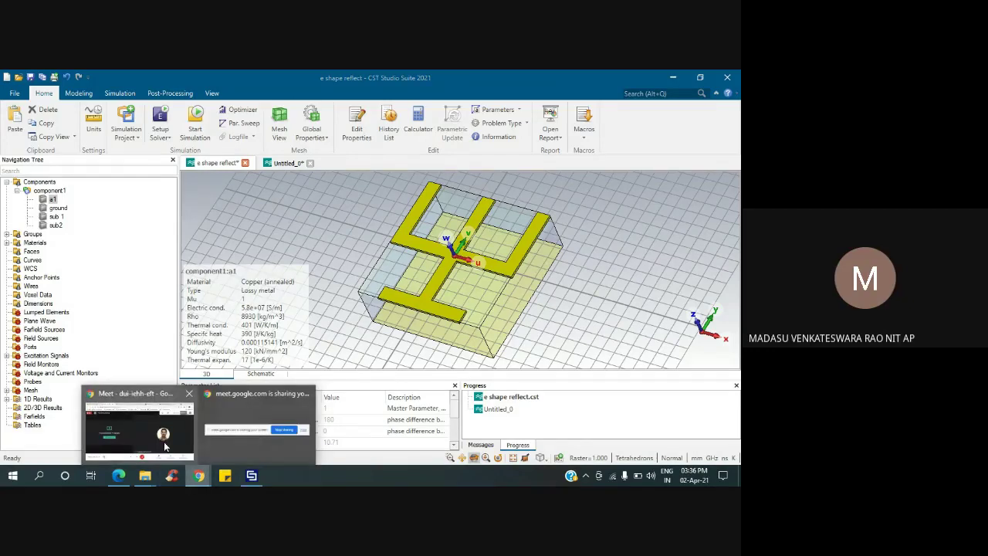
{"action": "left_click", "coordinate": [164, 445]}
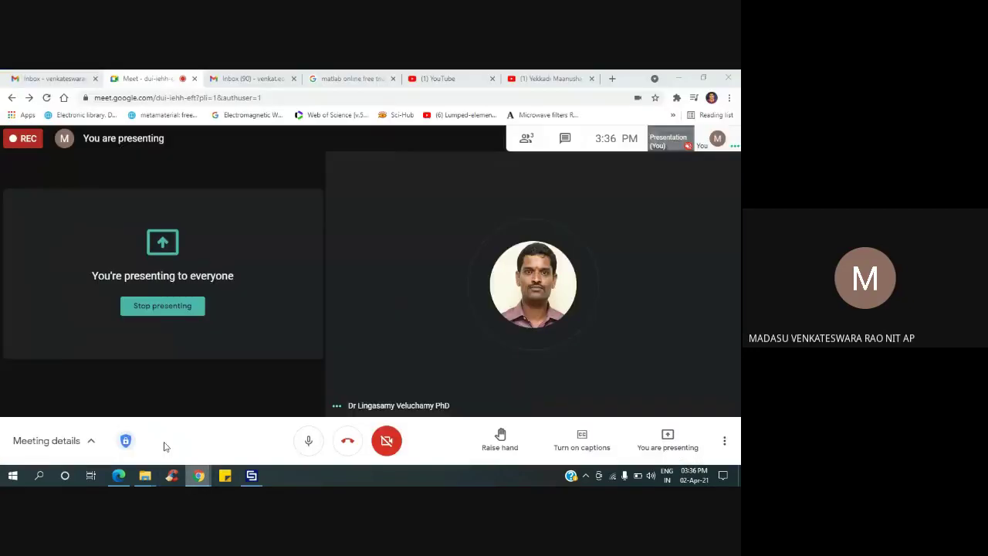
{"action": "left_click", "coordinate": [349, 443]}
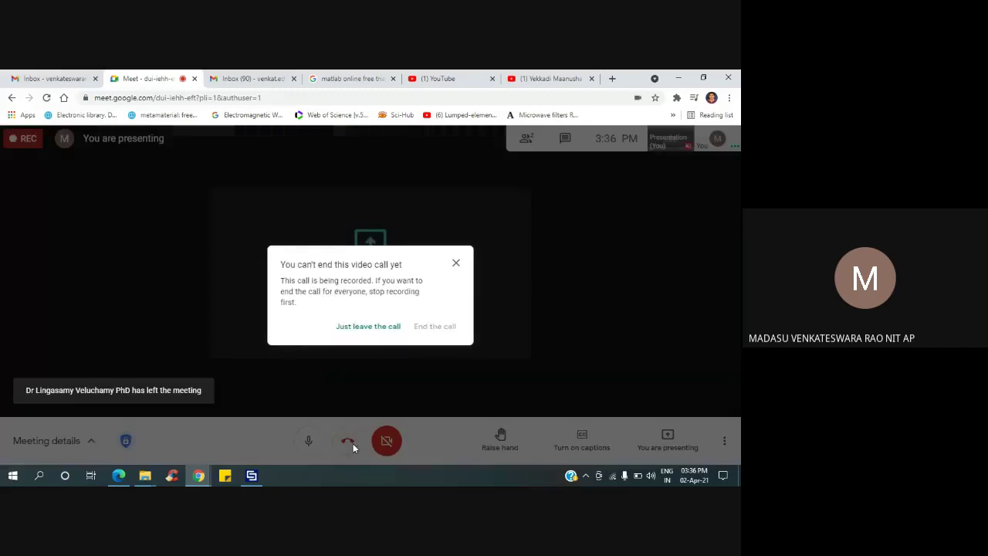